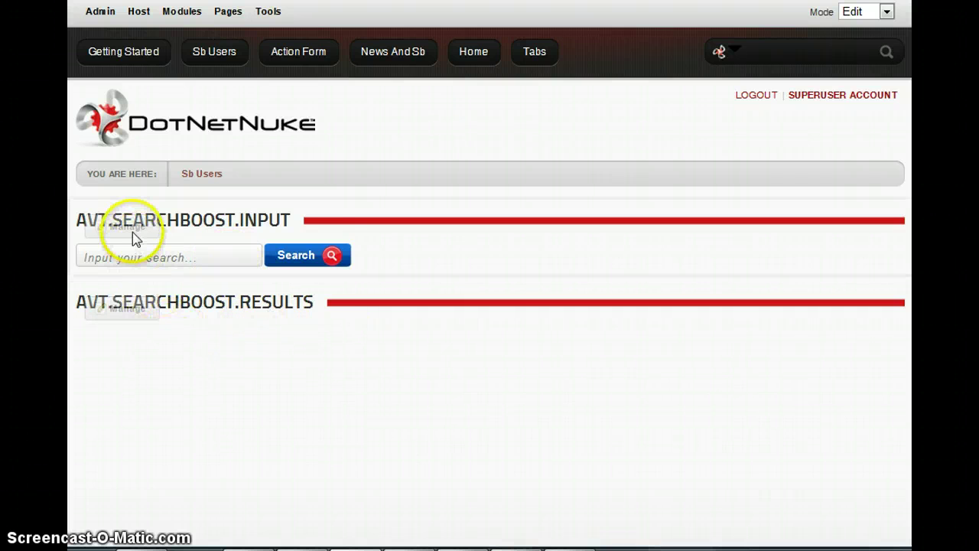
Open the Search Boost settings of the search input module and start a new custom search rule titled "Users"
mouse_move(133, 232)
click(157, 284)
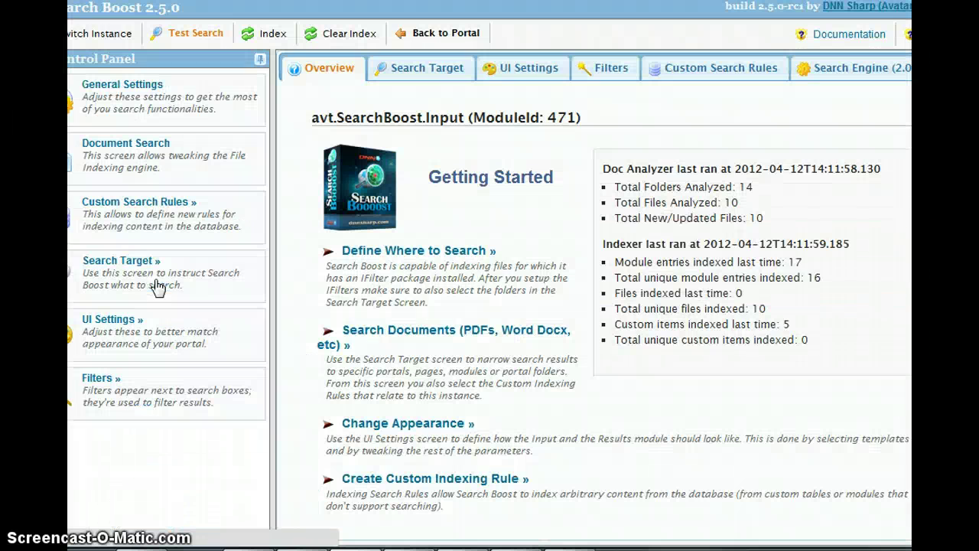
click(705, 70)
click(387, 243)
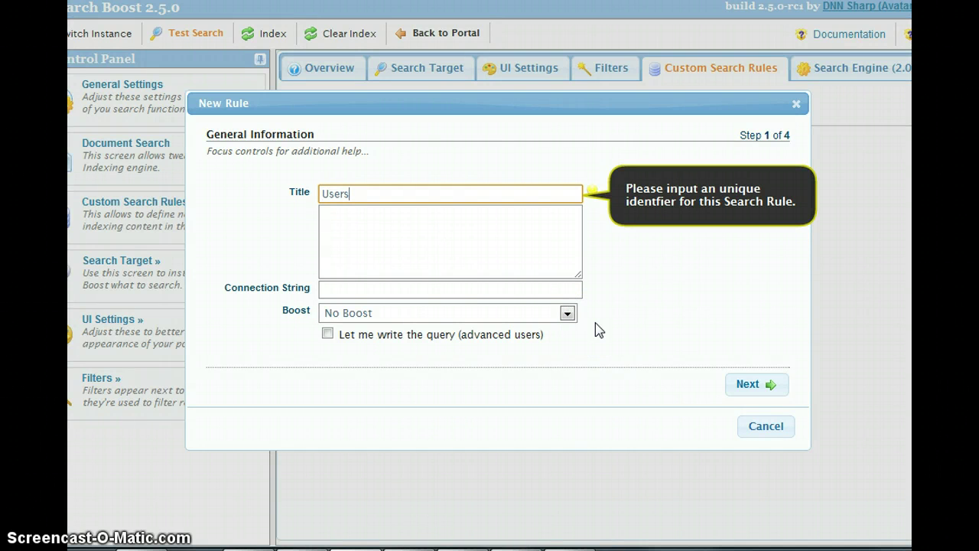
Describe the rule as "Search for user profile information" and leave its connection string empty
key(Tab)
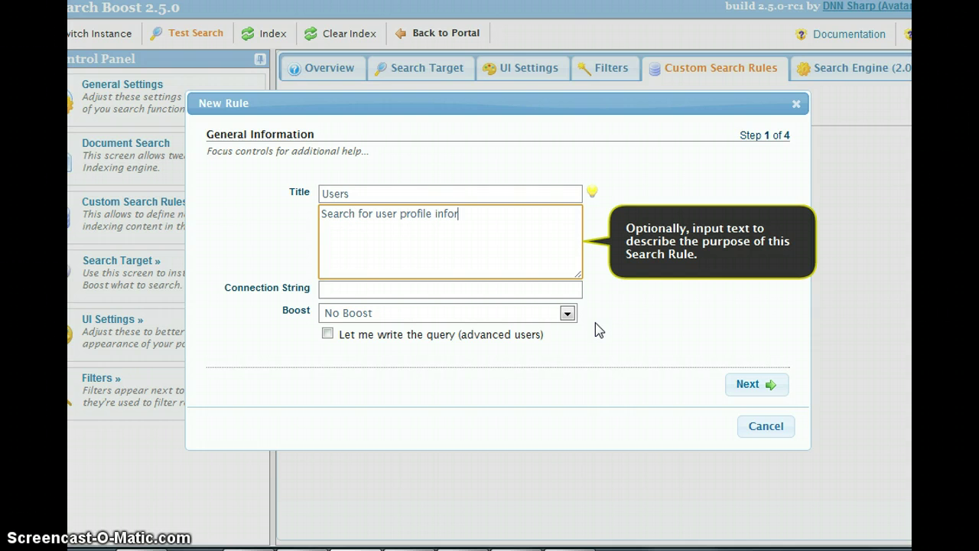
click(345, 289)
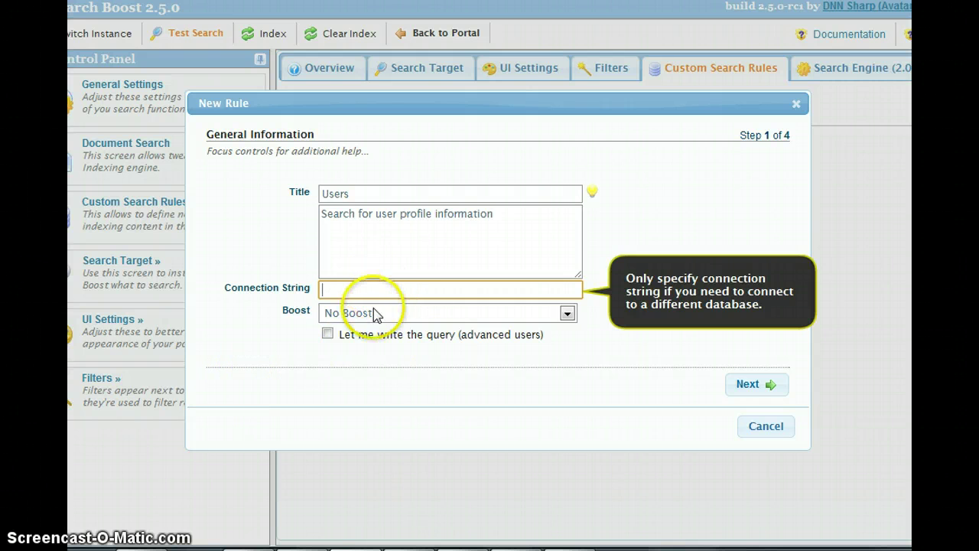
mouse_move(380, 322)
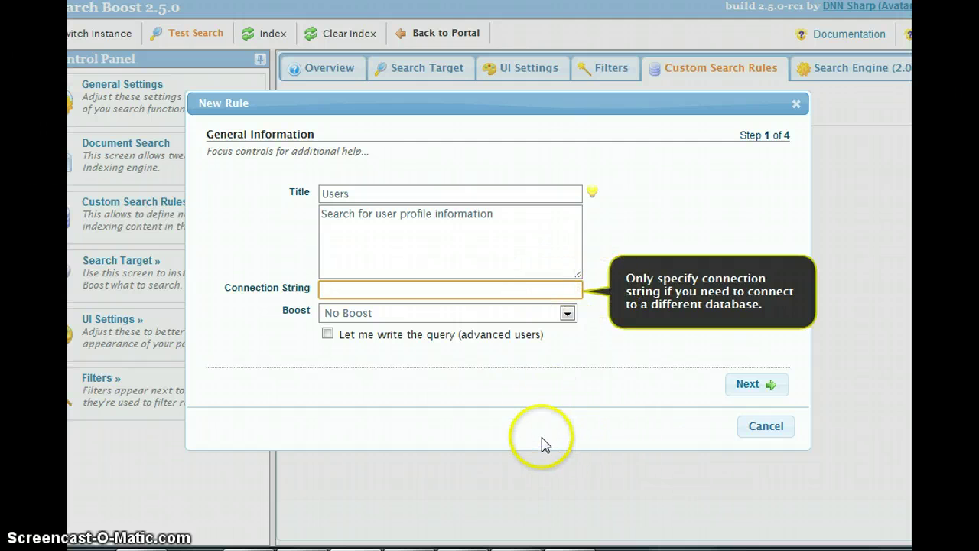
Enable writing the query by hand to preview the query page, return to the general information and disable that option
click(429, 337)
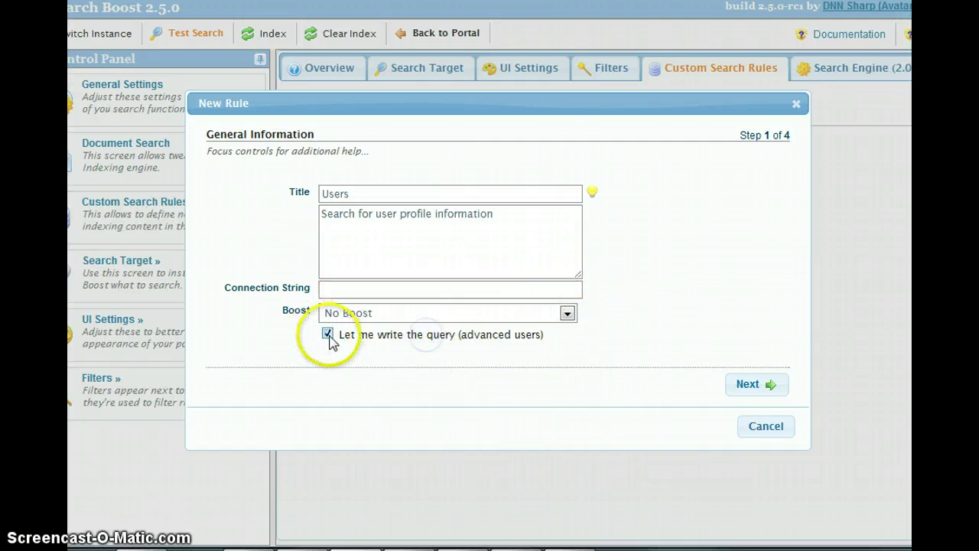
click(730, 377)
click(494, 286)
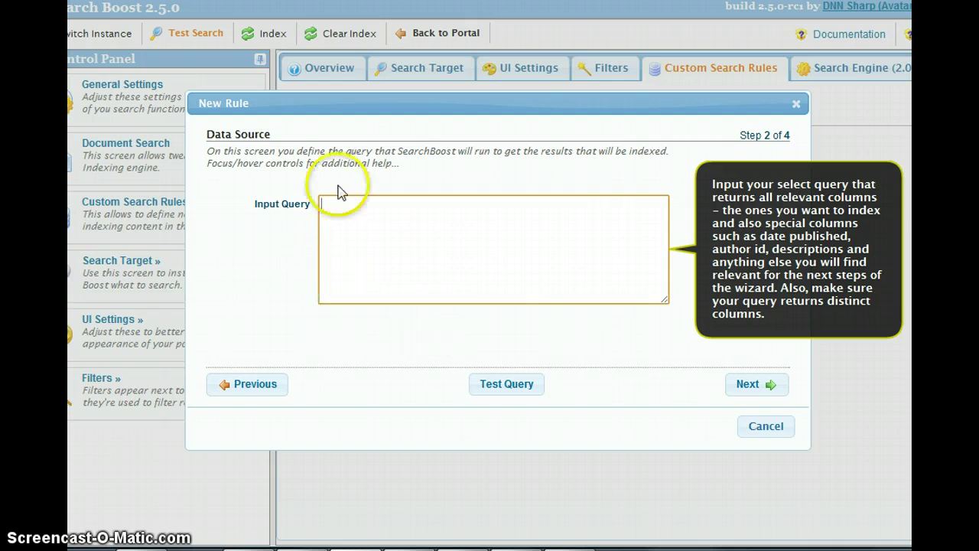
click(243, 385)
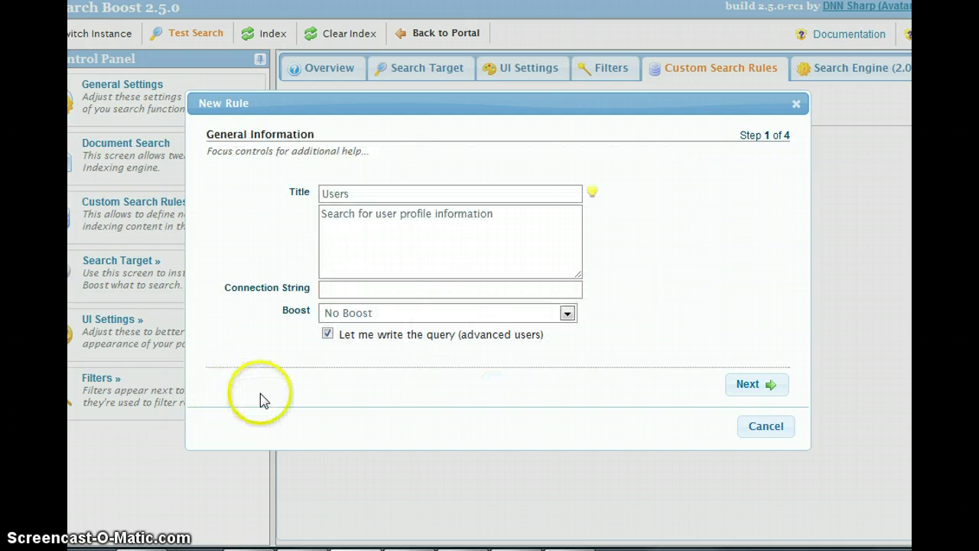
click(346, 334)
click(650, 266)
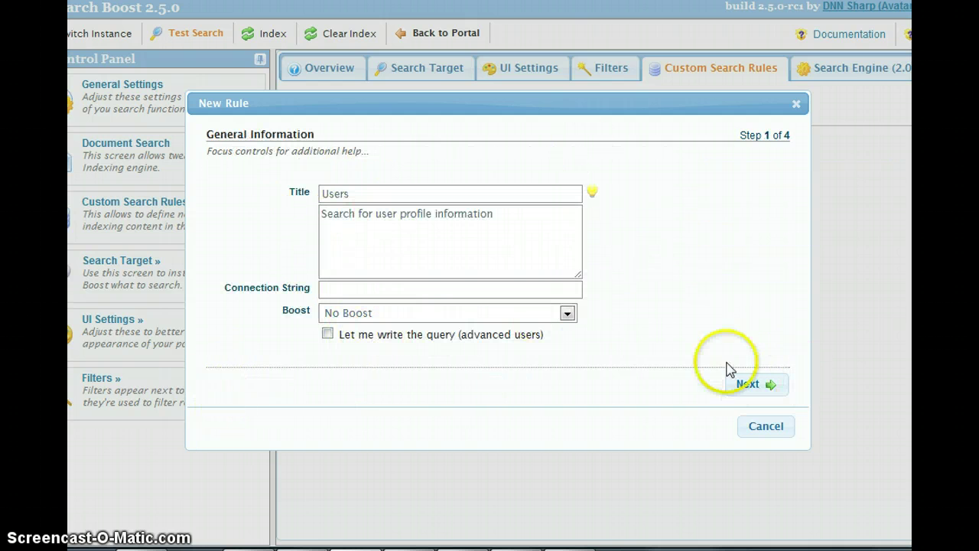
Set Users as the rule's primary table and continue to the indexing rules
click(756, 385)
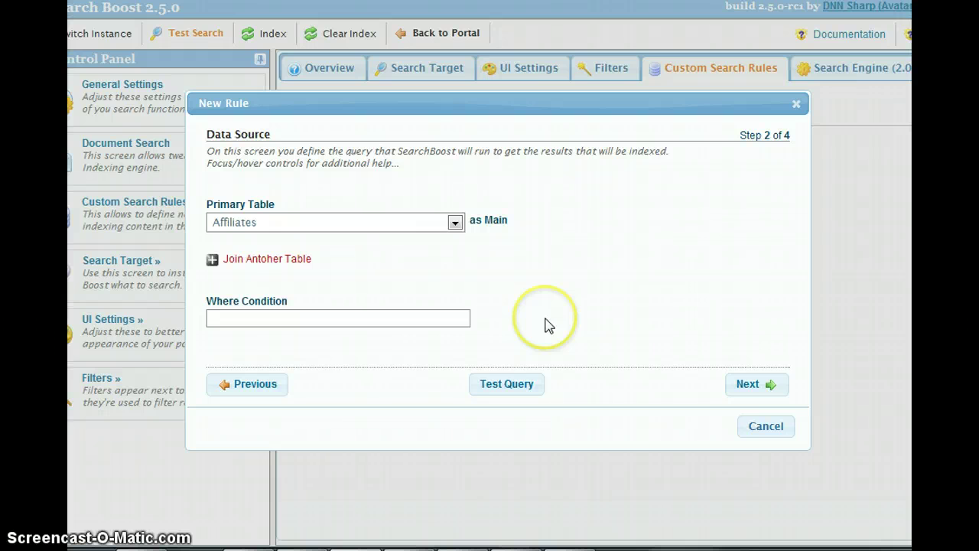
click(425, 226)
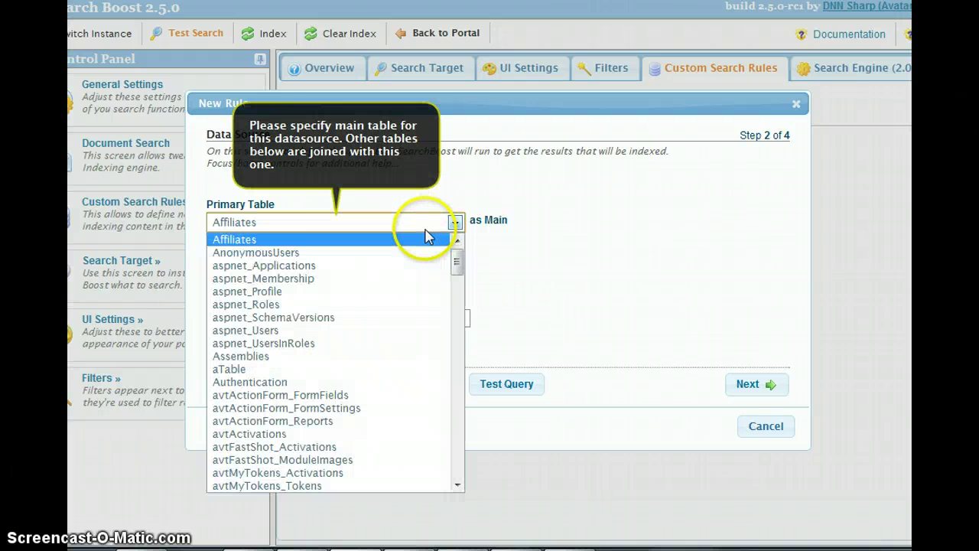
drag(456, 261, 452, 431)
click(330, 394)
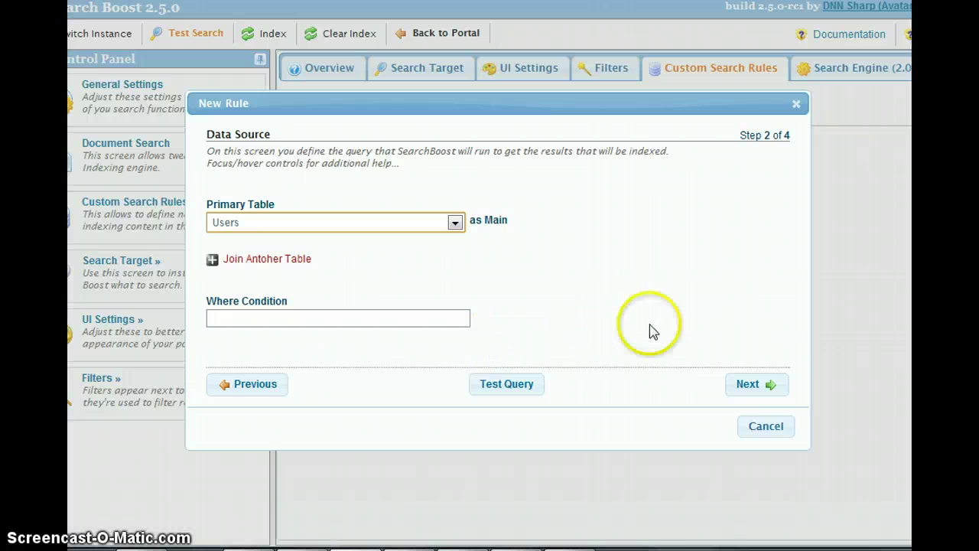
click(759, 386)
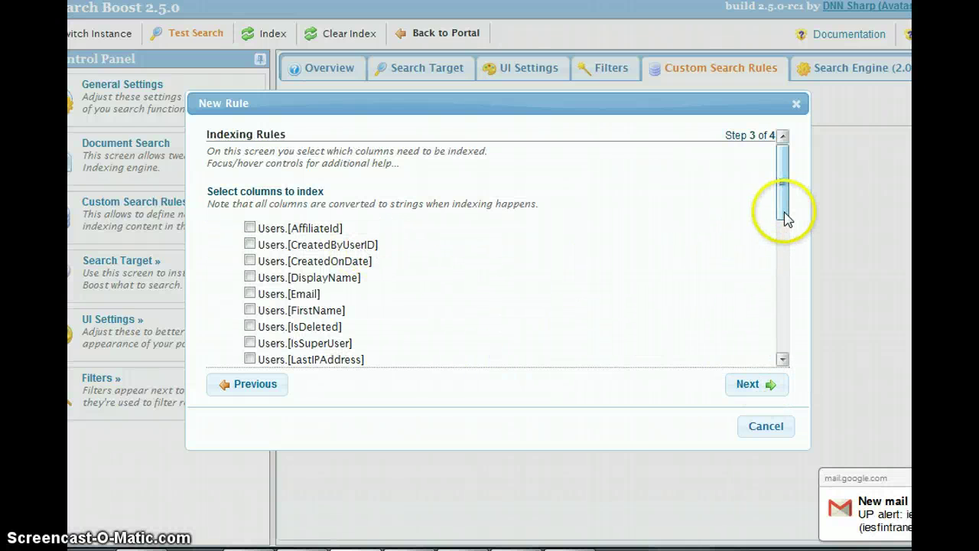
Select the Users.[FirstName] and Users.[LastName] columns for indexing
drag(778, 207, 778, 230)
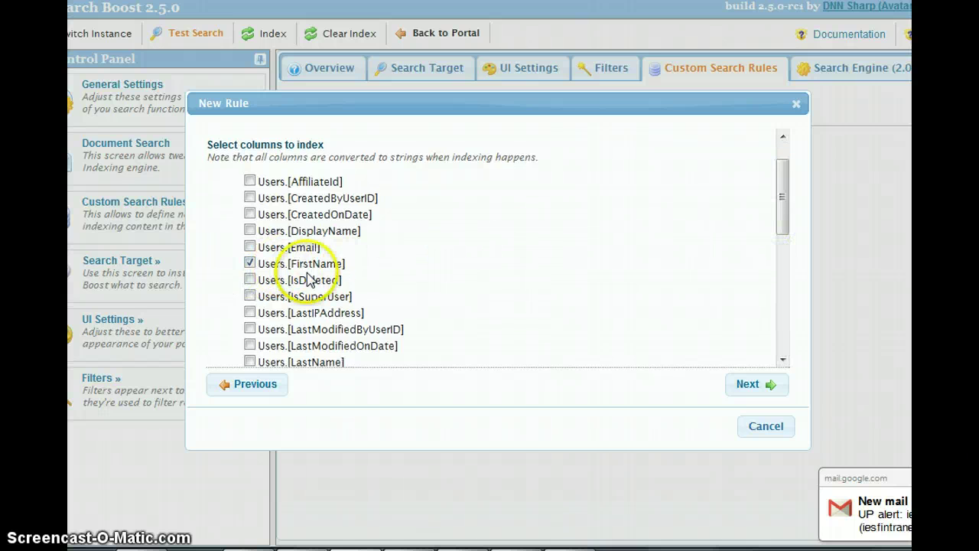
scroll(308, 280, down, 3)
scroll(436, 300, down, 6)
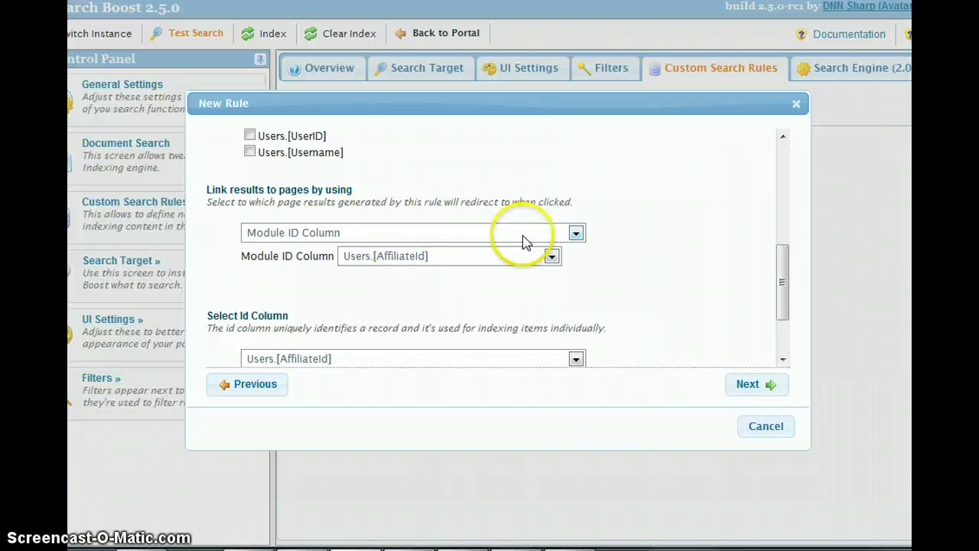
scroll(470, 255, up, 9)
scroll(405, 252, down, 3)
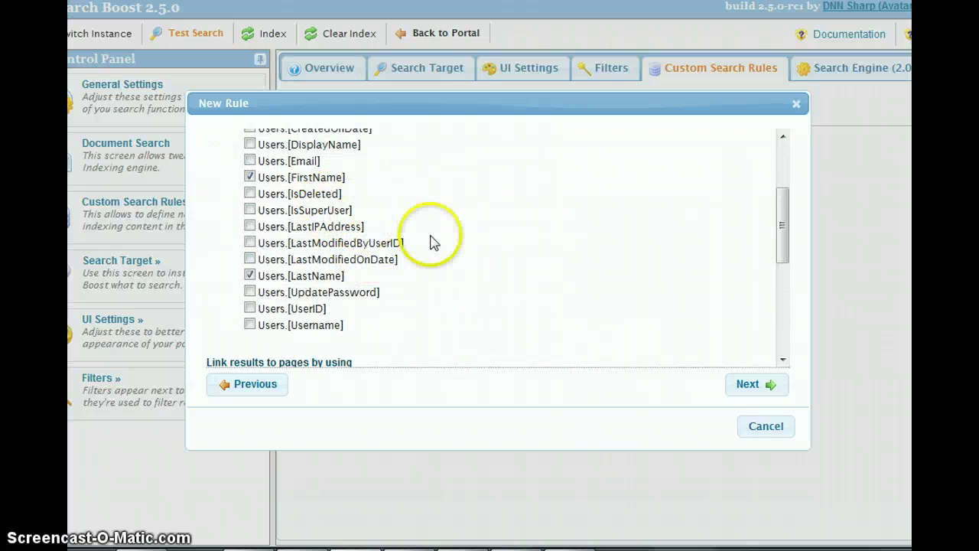
Try linking the results with "I'll specify an URL" and switch the link method back to Module ID Column
scroll(344, 299, down, 3)
scroll(389, 292, down, 3)
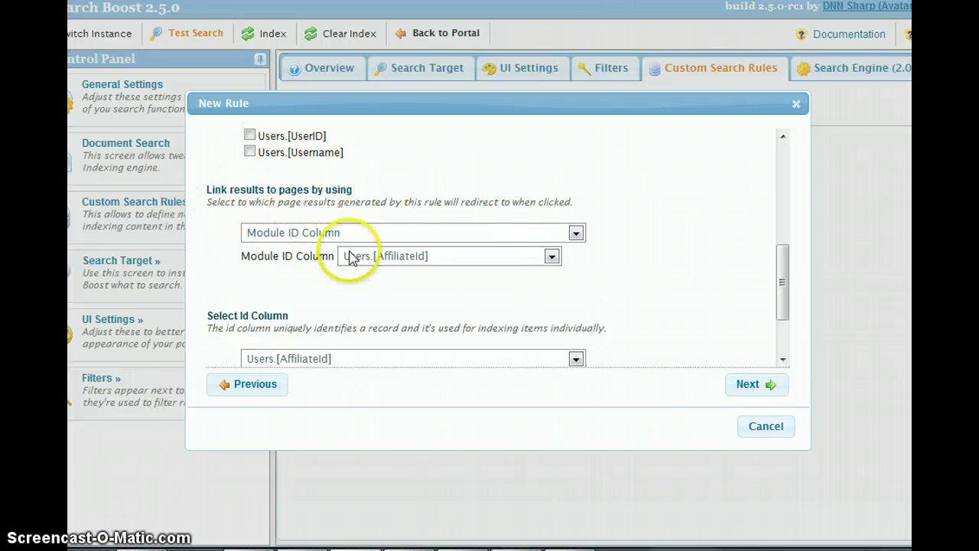
click(321, 233)
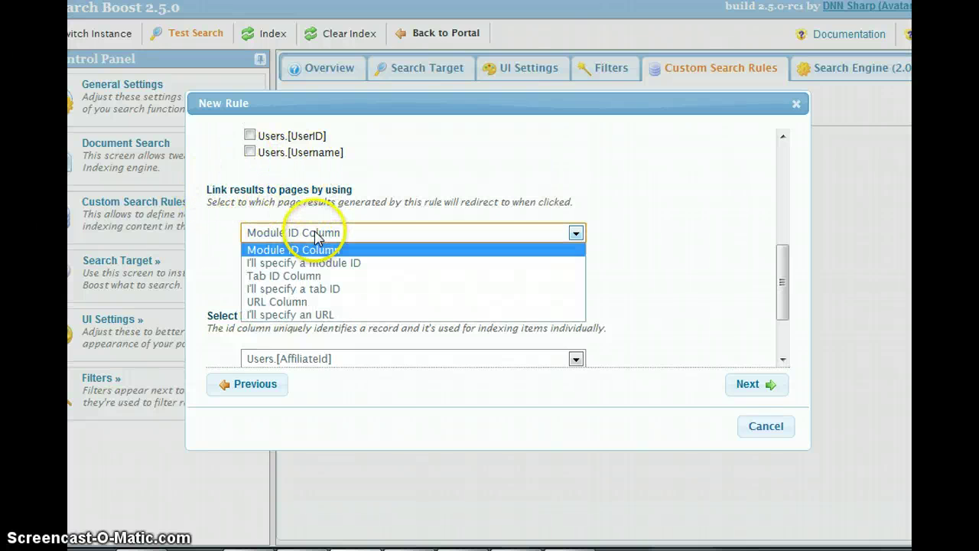
click(321, 315)
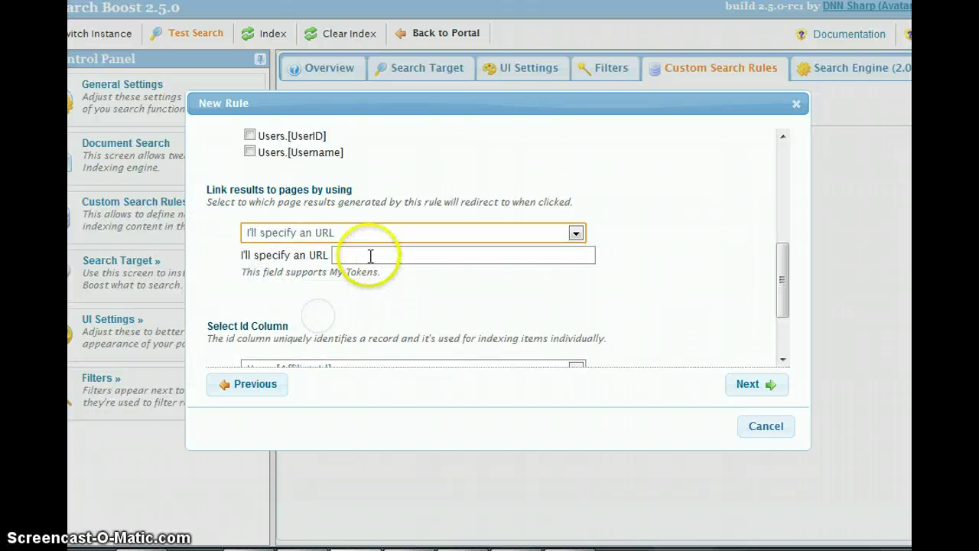
click(339, 234)
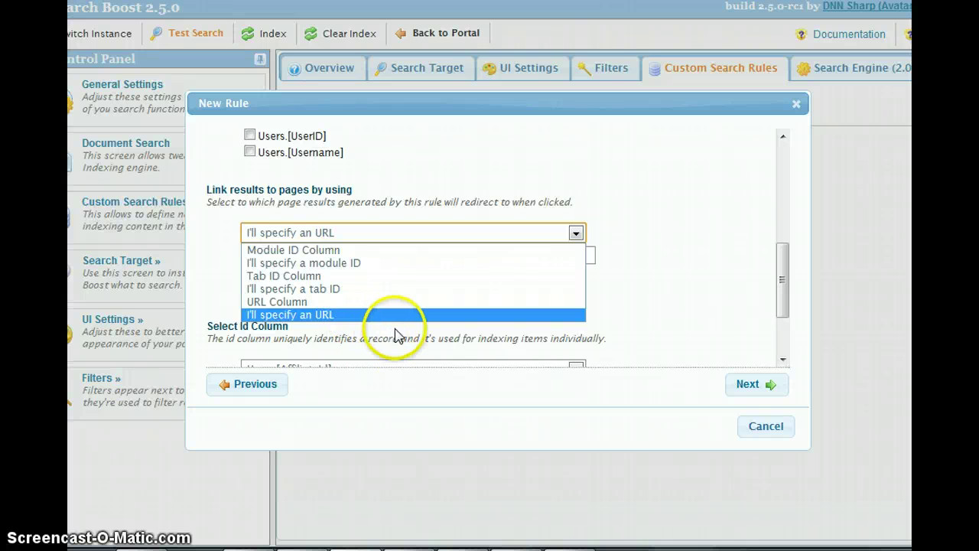
click(340, 252)
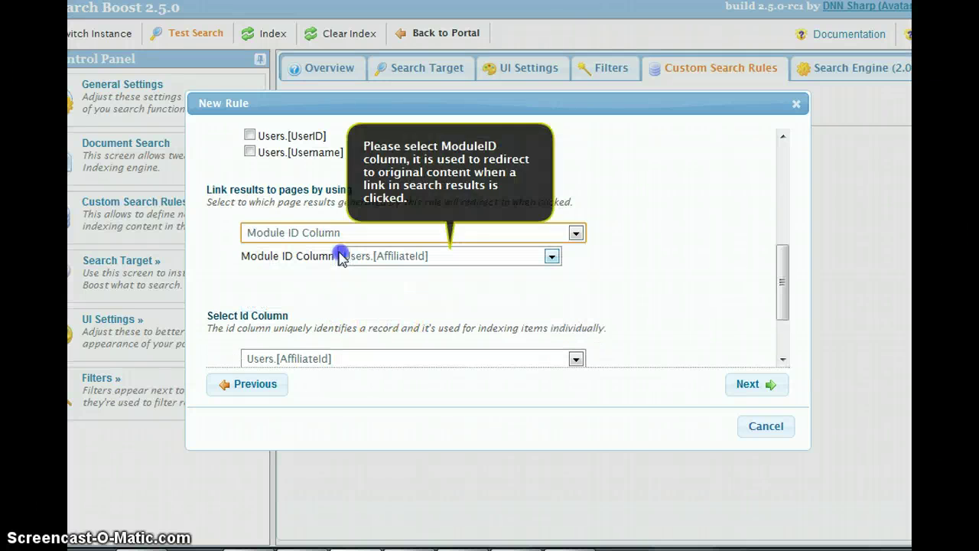
Check the columns available as Module ID and change the result link method to Tab ID Column
click(290, 235)
click(289, 237)
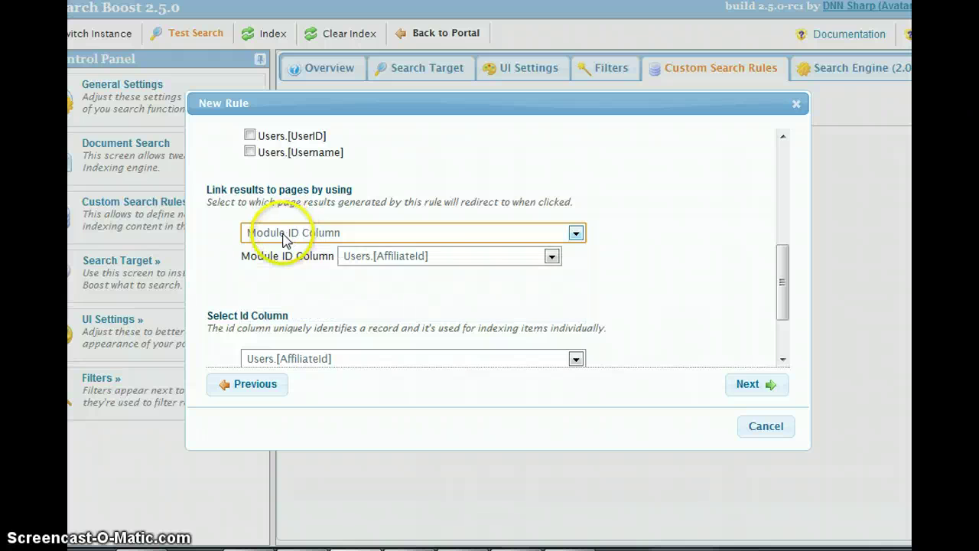
click(448, 256)
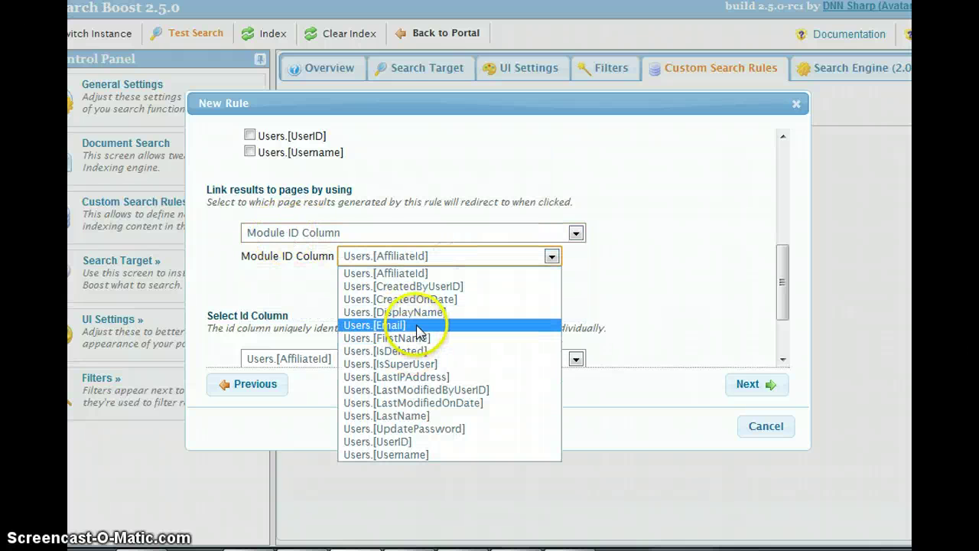
click(272, 233)
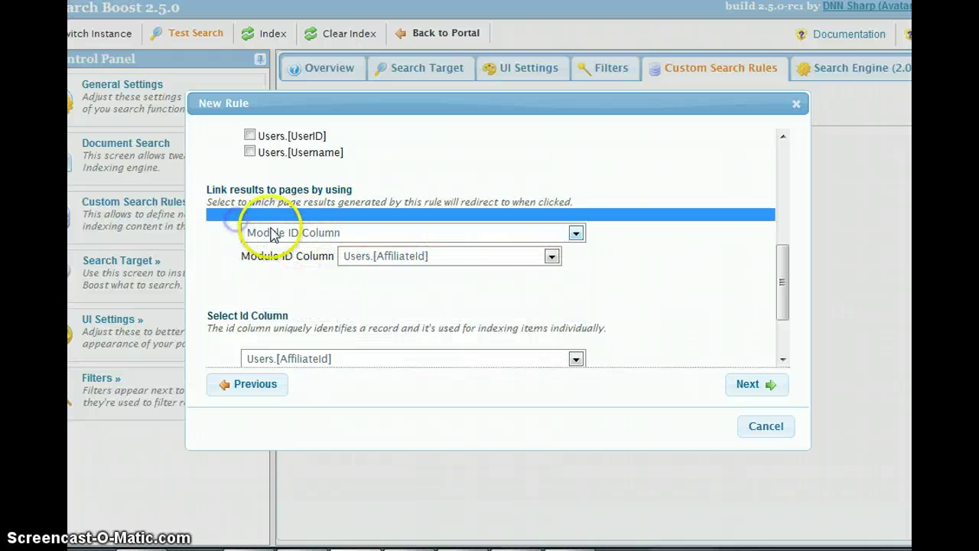
click(282, 236)
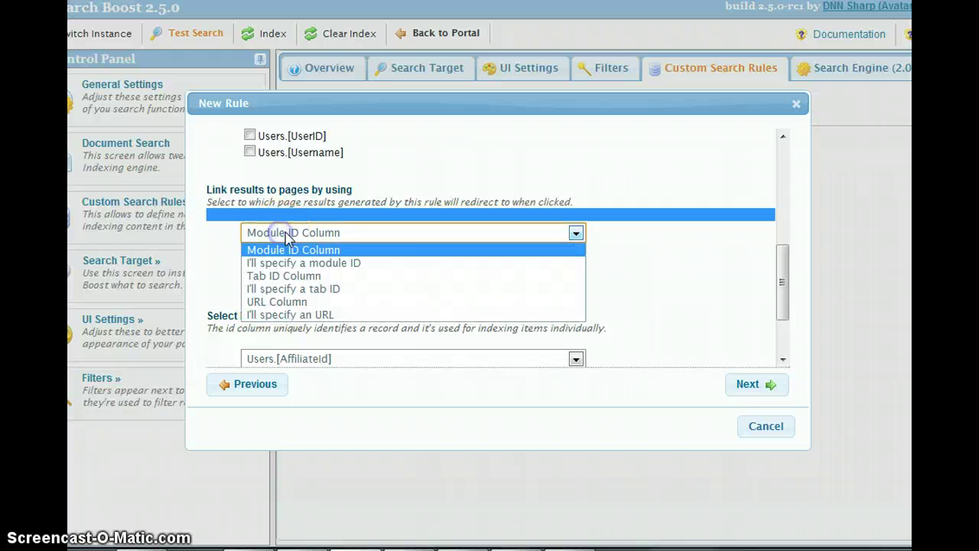
click(335, 277)
key(Escape)
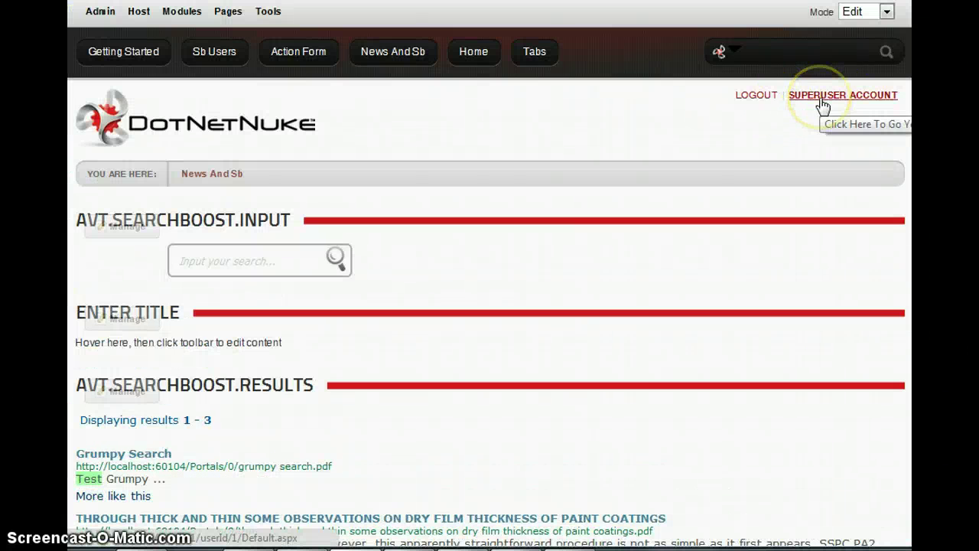
right_click(822, 105)
click(872, 195)
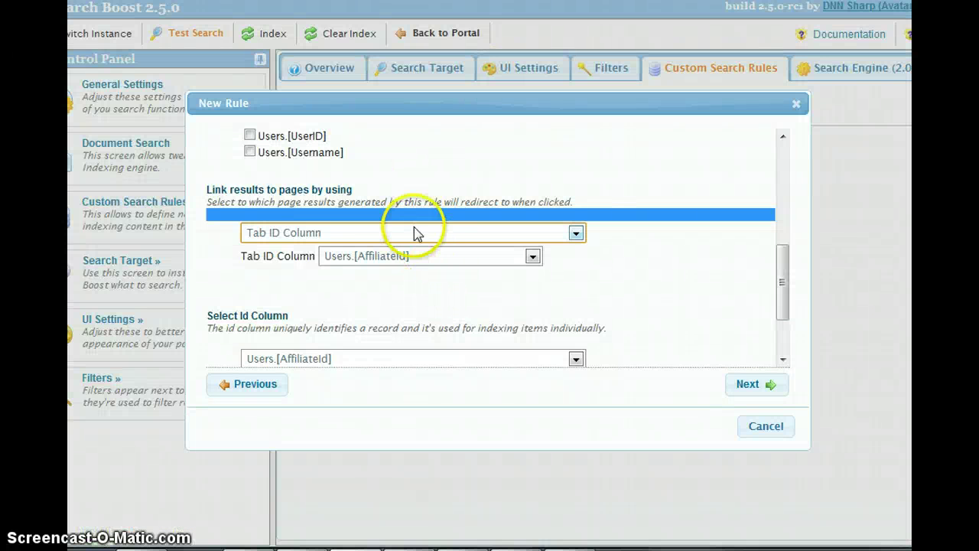
click(417, 233)
click(377, 317)
click(411, 256)
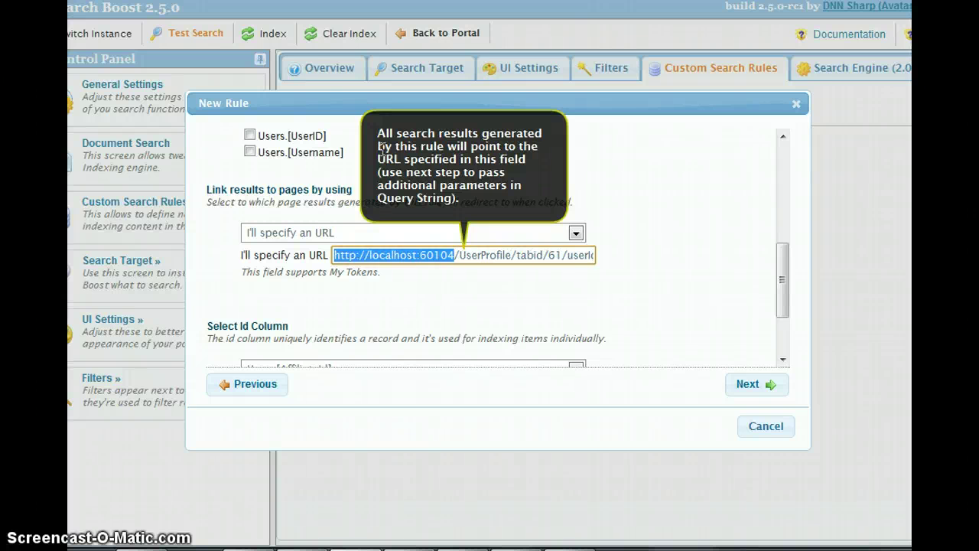
key(Delete)
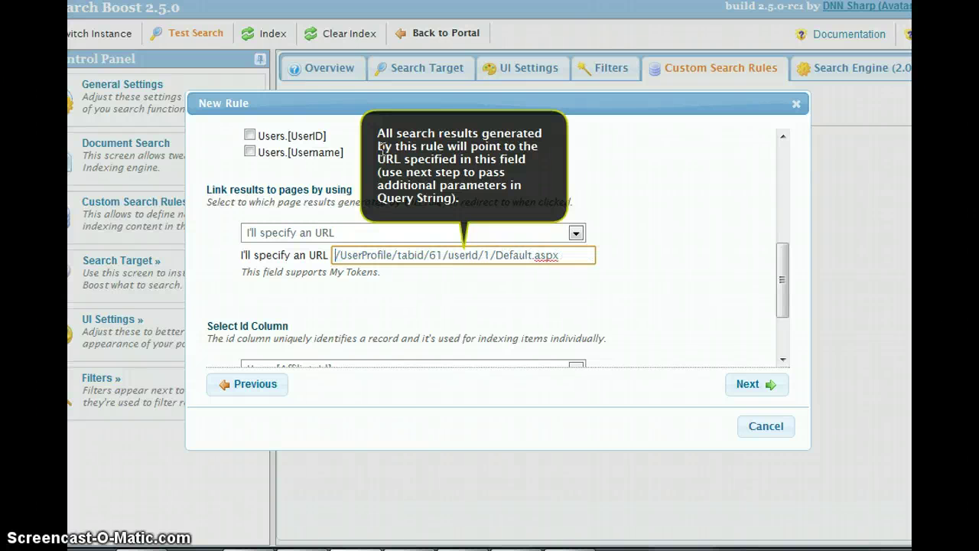
Link the results by a specified tab ID of 61, taken from the profile URL
click(440, 259)
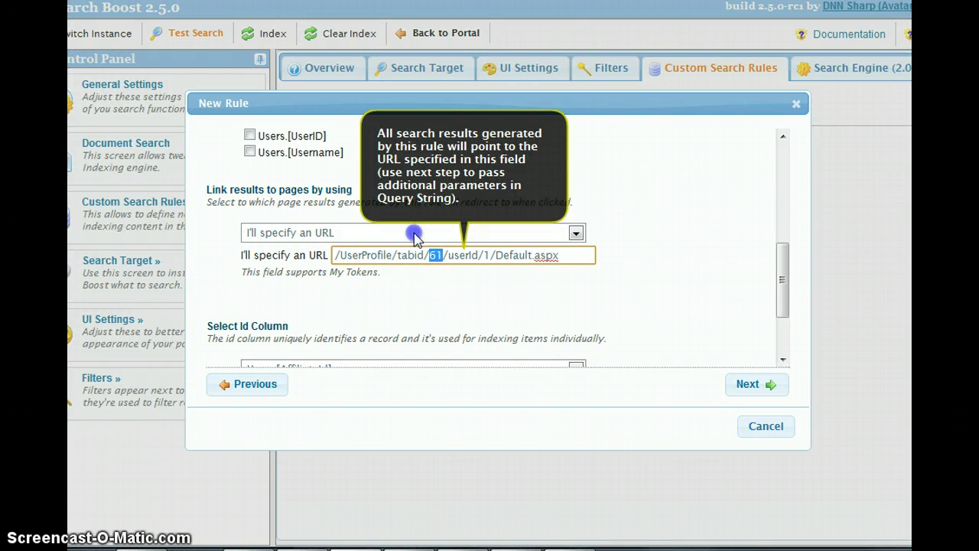
click(429, 236)
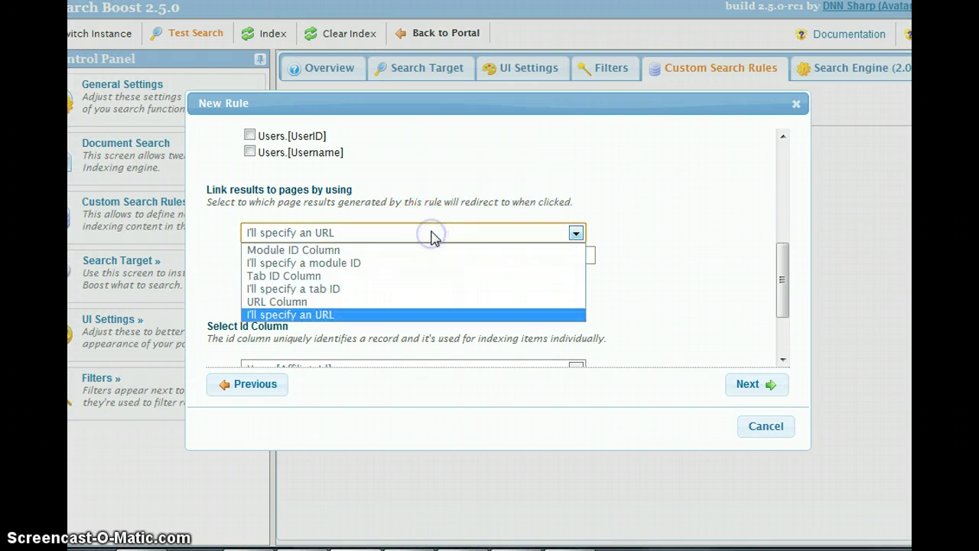
click(313, 291)
click(372, 255)
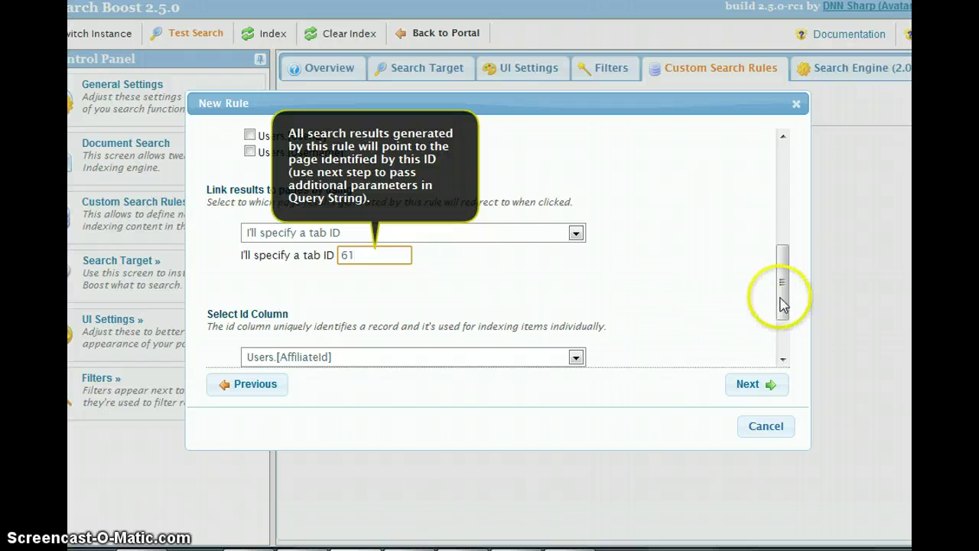
Set the rule's Id column to Users.[UserID]
drag(782, 295, 579, 343)
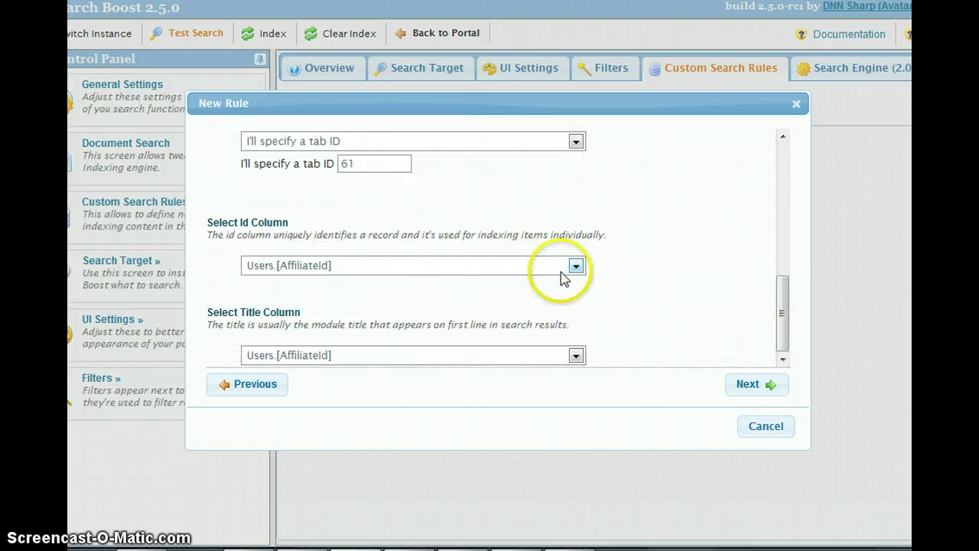
click(306, 265)
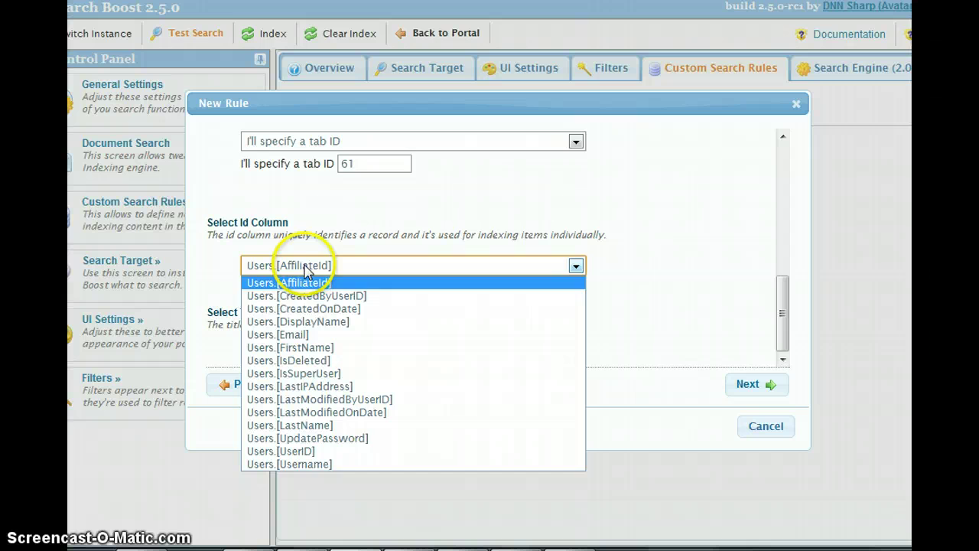
click(307, 453)
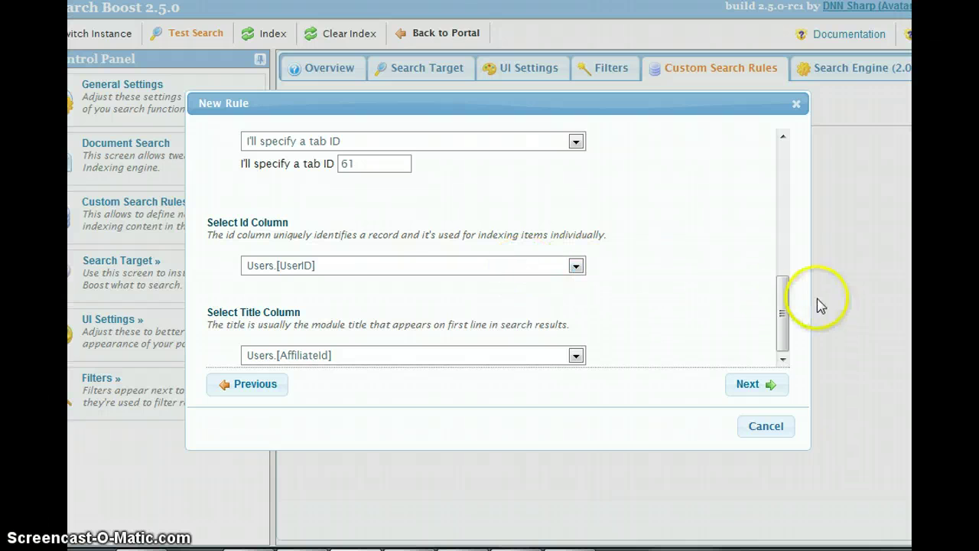
Set the rule's title column to Users.[DisplayName] and continue to the optional parameters
click(779, 321)
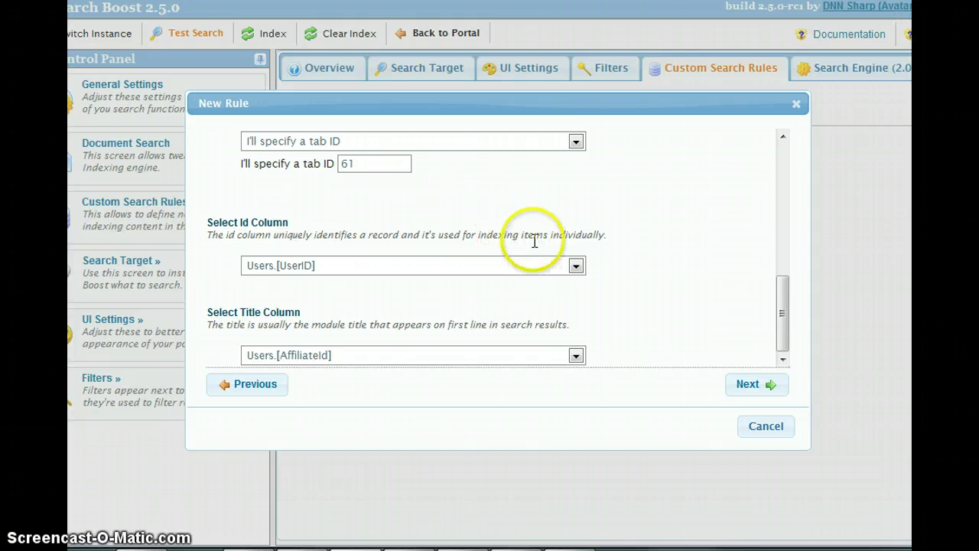
click(783, 311)
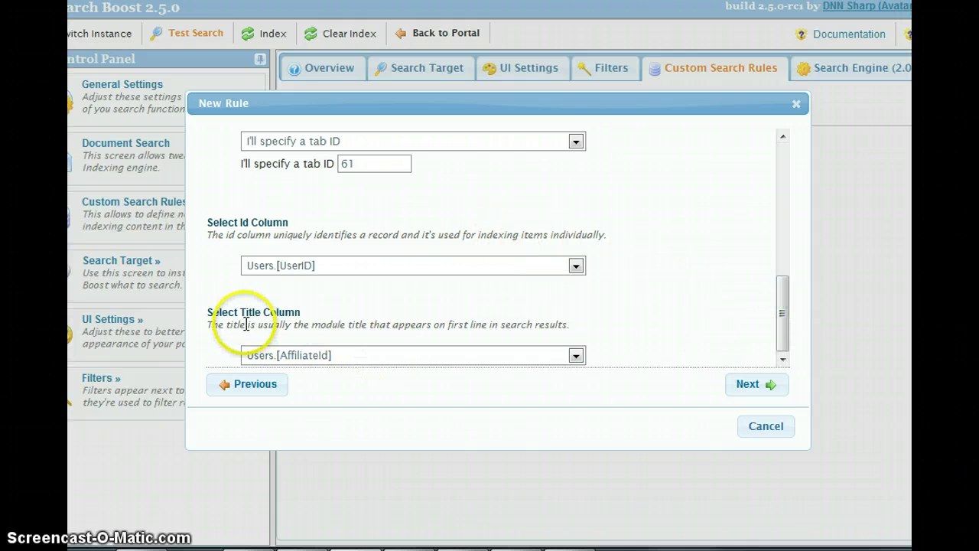
click(341, 363)
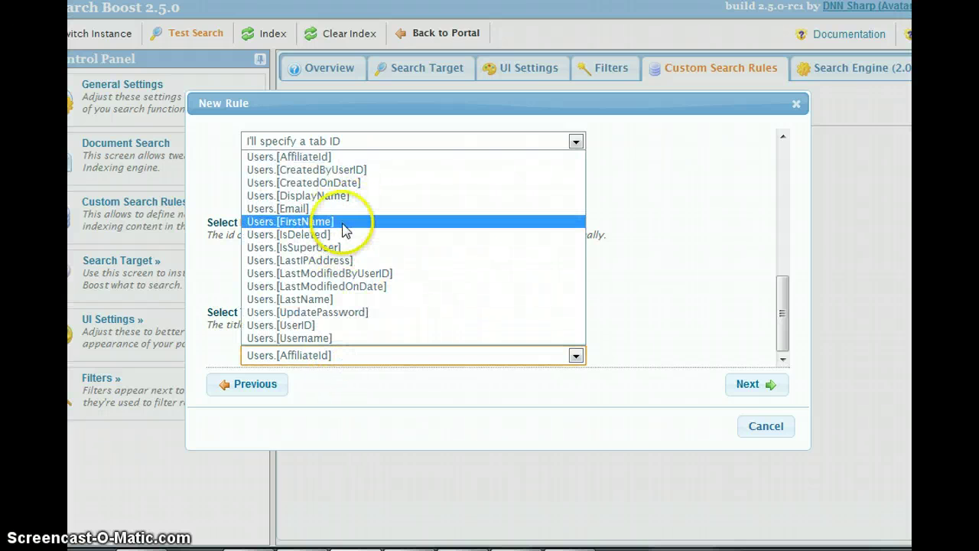
click(316, 196)
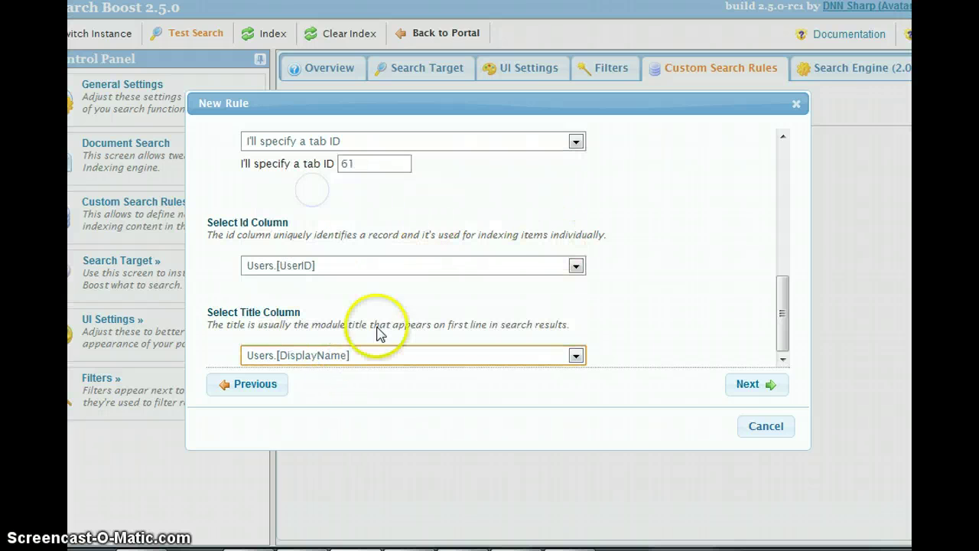
click(750, 385)
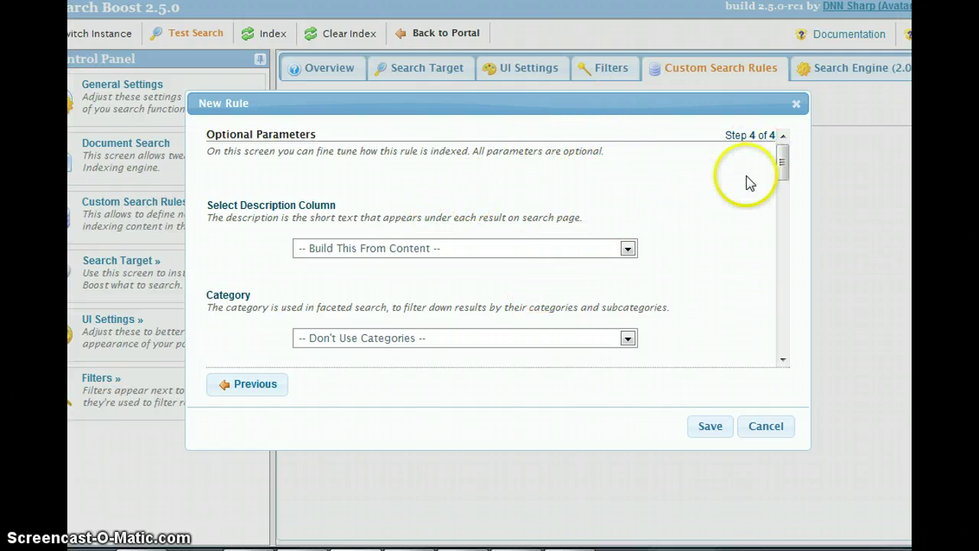
Check the column choices for description and category, and set the AuthorId column to Users.[UserID]
mouse_move(780, 158)
mouse_down()
mouse_move(781, 179)
mouse_move(783, 153)
mouse_up()
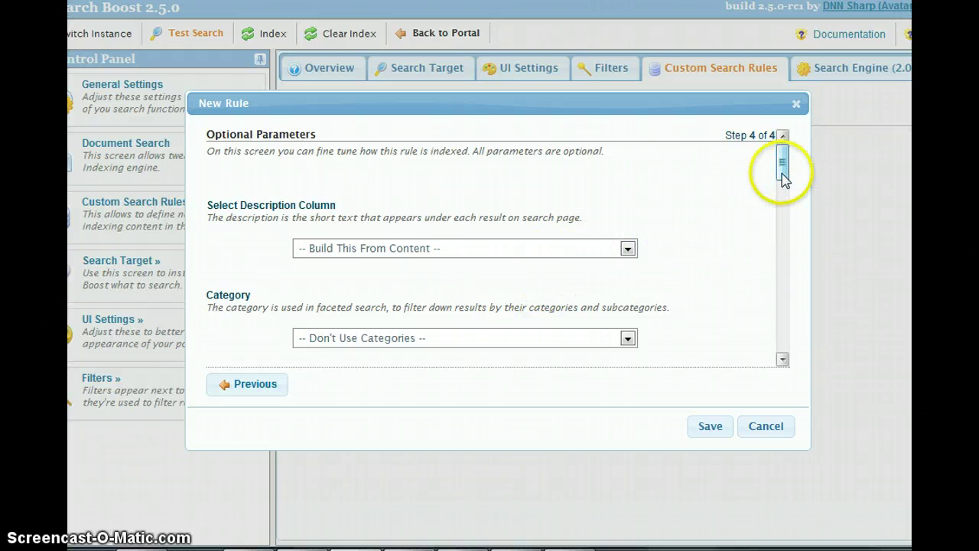
click(593, 255)
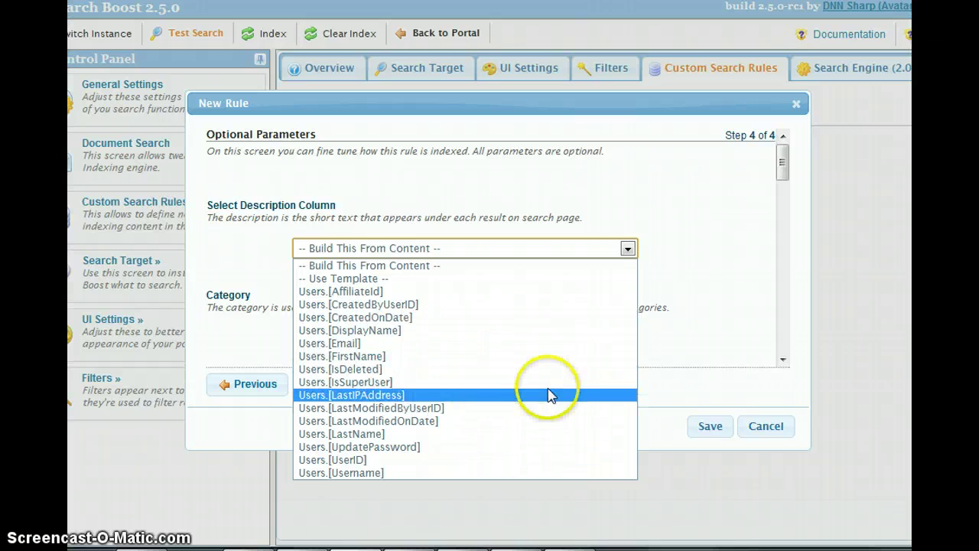
click(788, 245)
scroll(721, 258, down, 2)
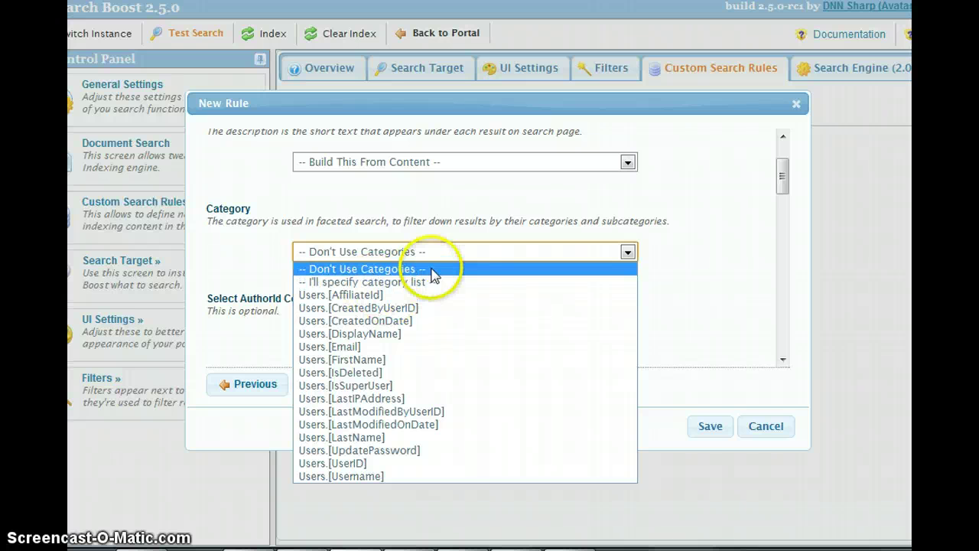
click(681, 274)
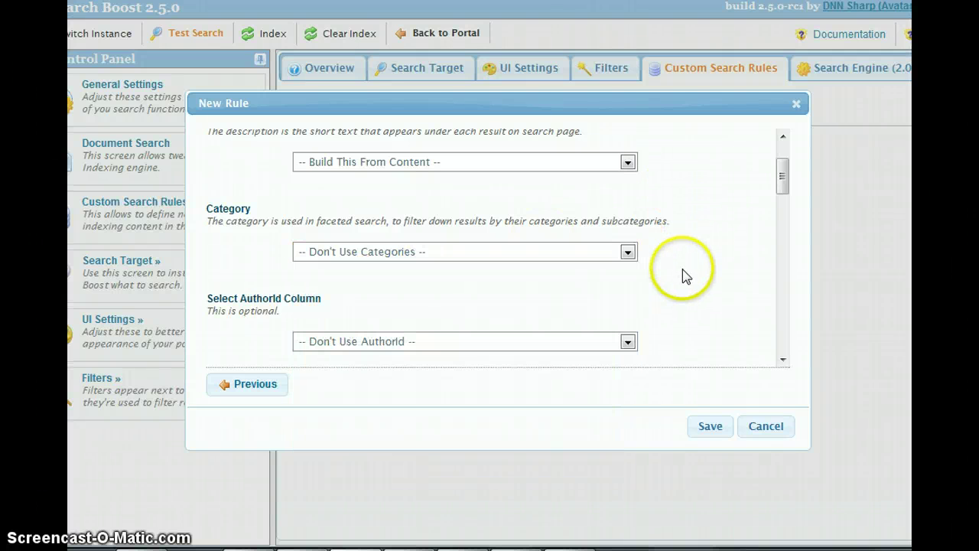
drag(792, 184, 791, 201)
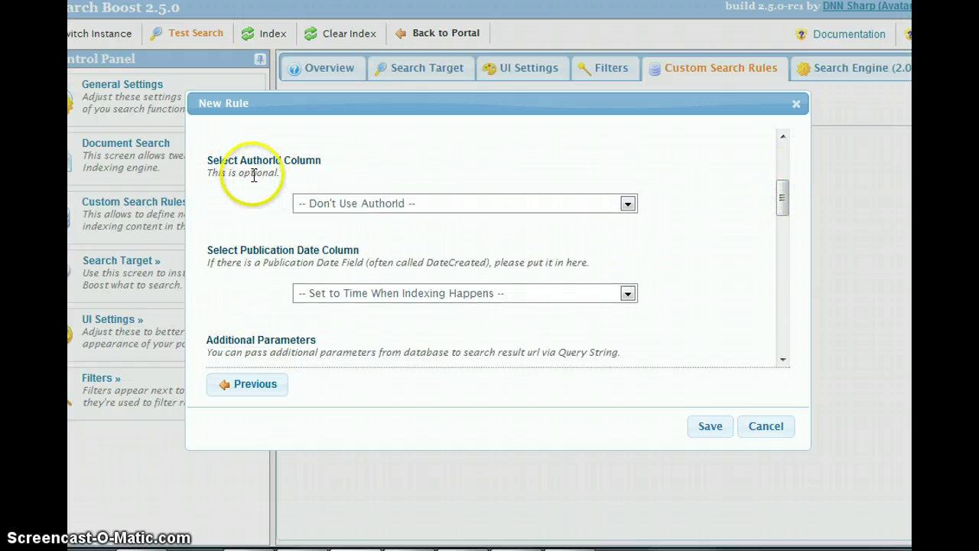
scroll(354, 197, down, 2)
scroll(354, 197, up, 2)
click(404, 203)
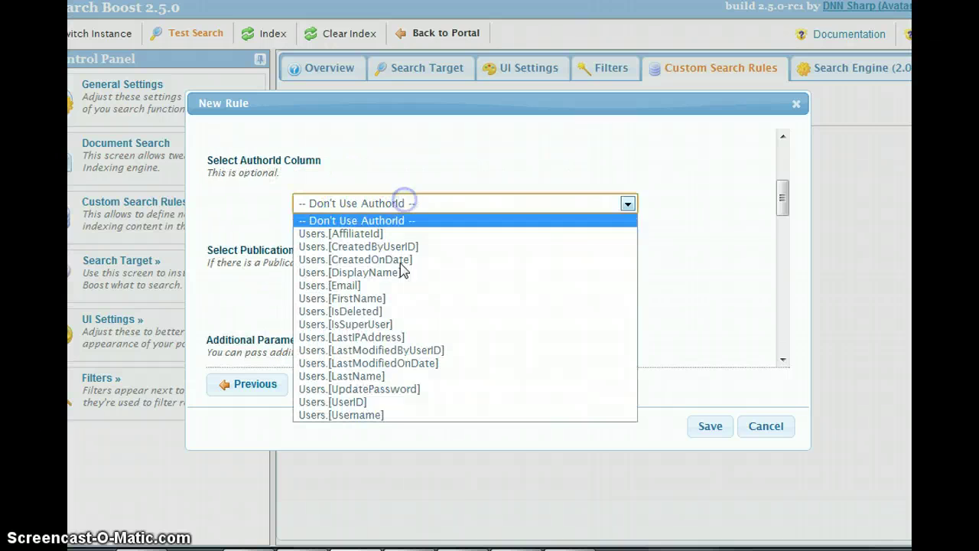
click(395, 404)
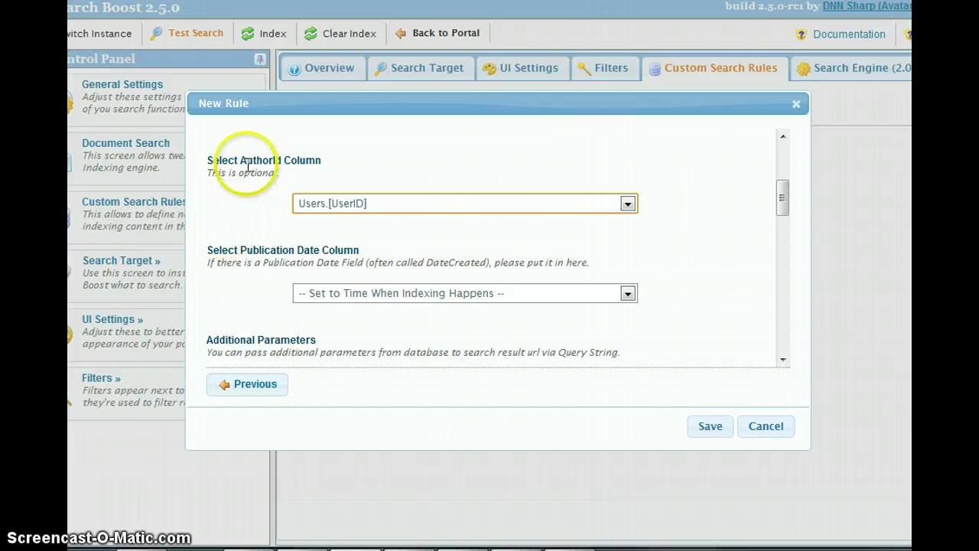
click(230, 208)
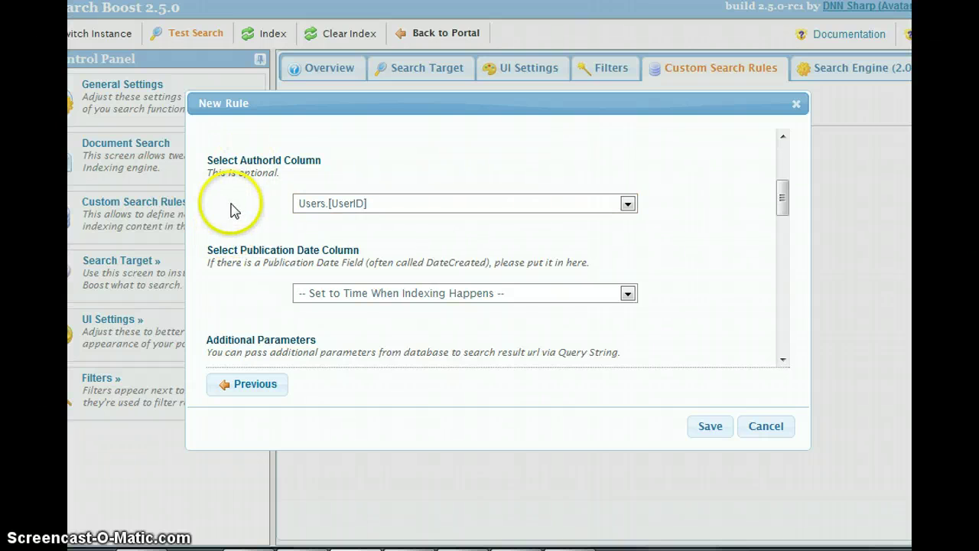
click(407, 203)
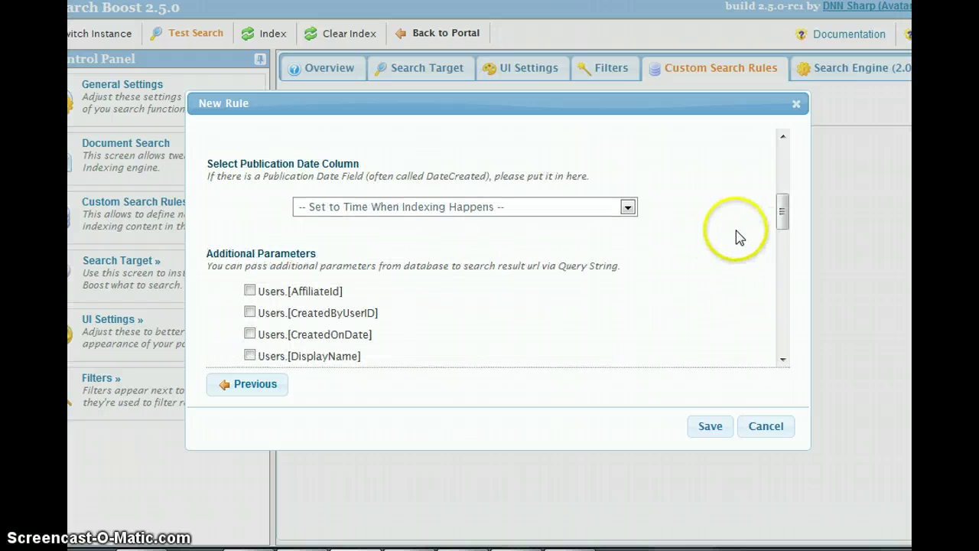
Check the publication date column choices, and pass Users.[UserID] to the result URL as userId, taking the parameter name from the superuser's profile link
scroll(730, 237, down, 1)
click(429, 205)
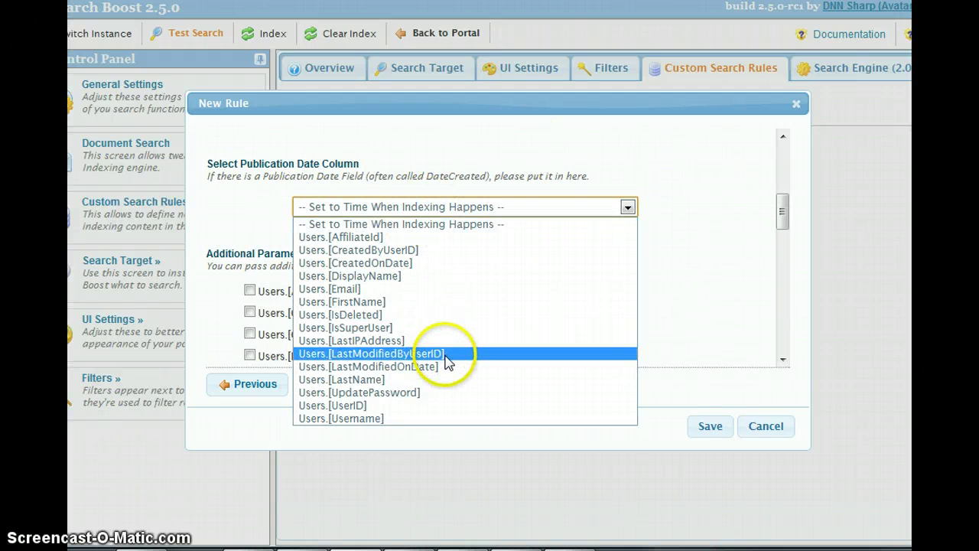
click(741, 171)
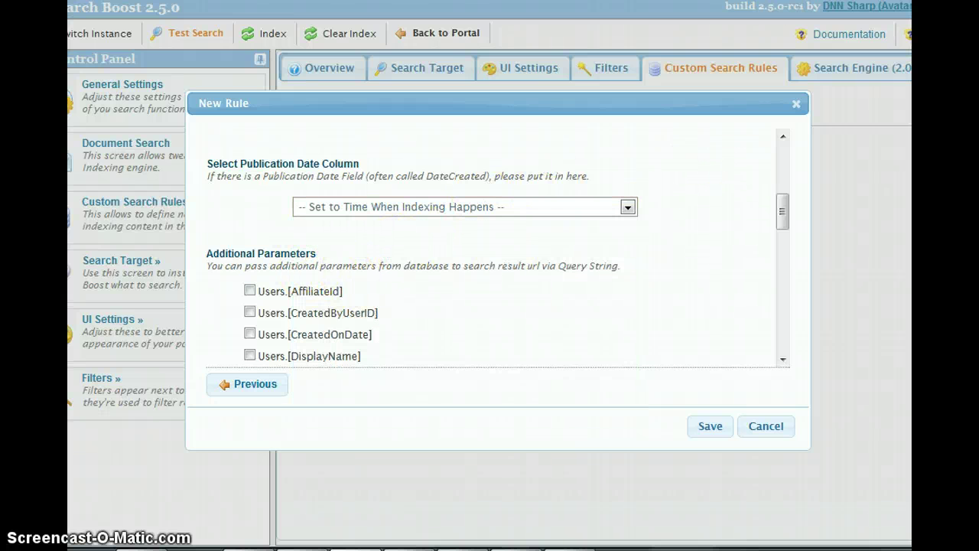
drag(784, 208, 784, 217)
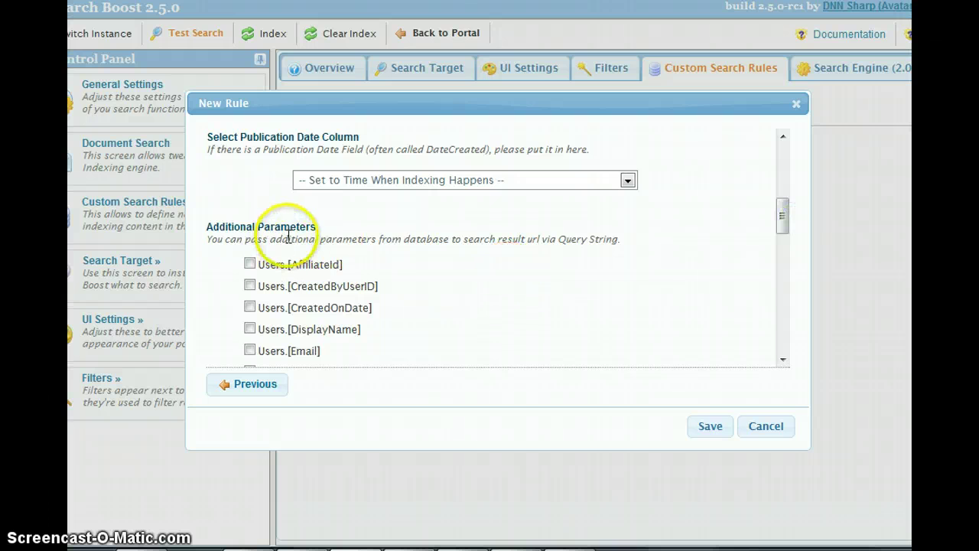
scroll(268, 222, down, 1)
scroll(258, 230, down, 2)
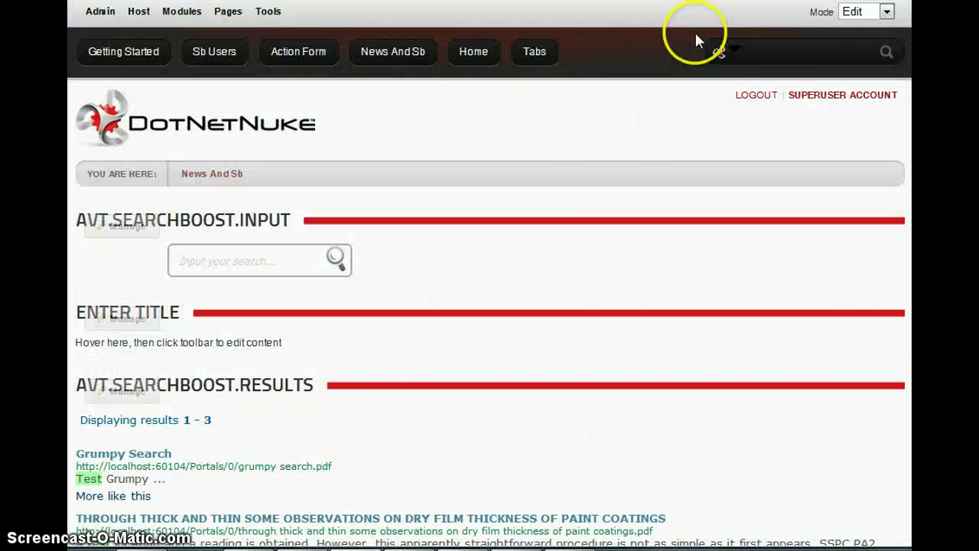
right_click(822, 98)
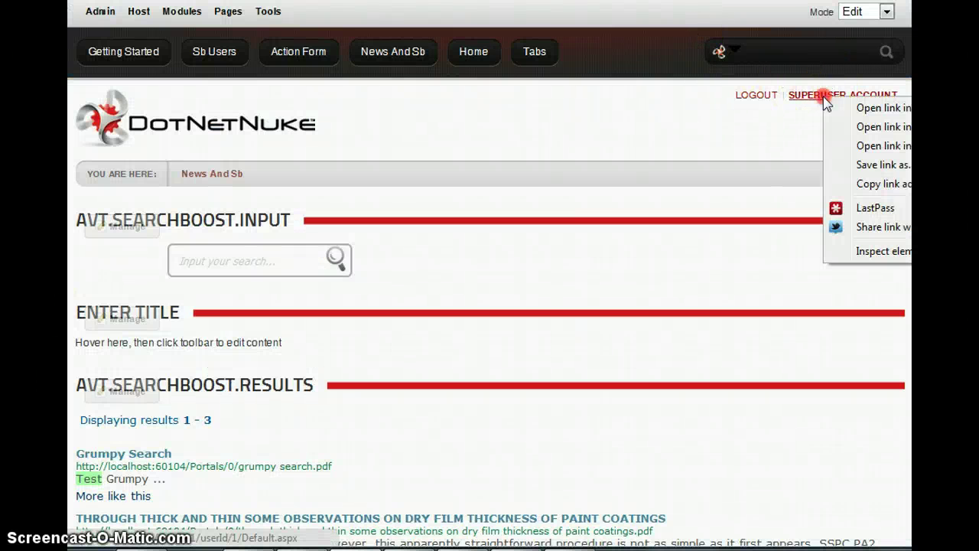
click(874, 185)
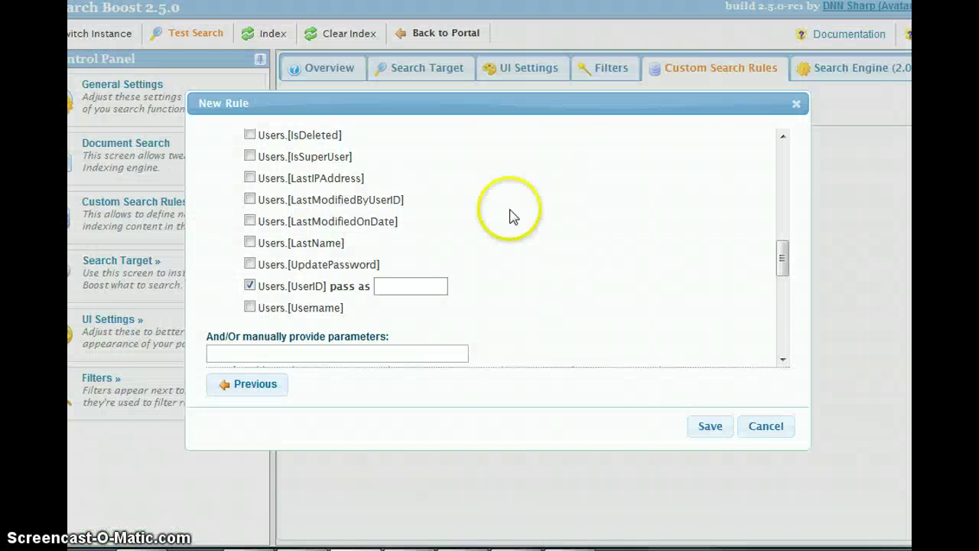
click(405, 286)
text(/Default.aspx)
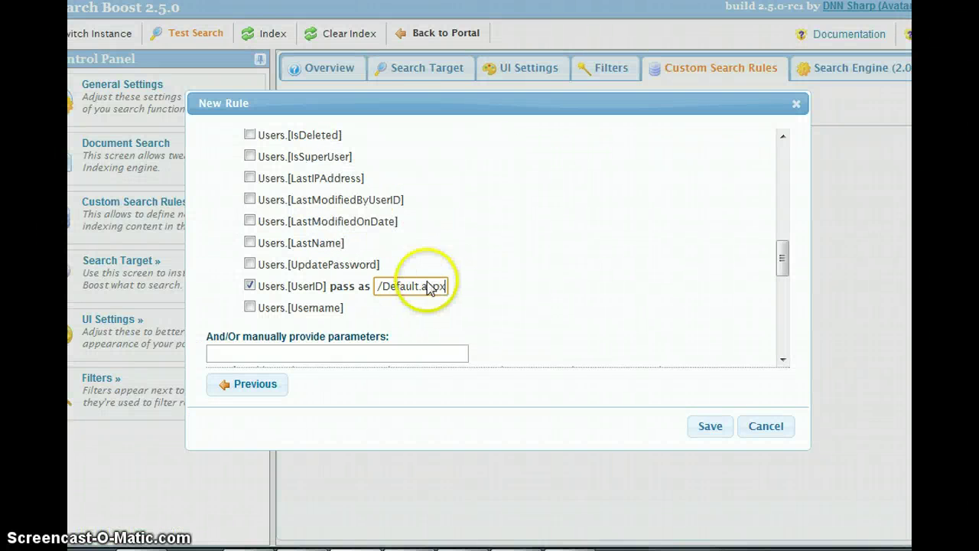
key(ctrl+a)
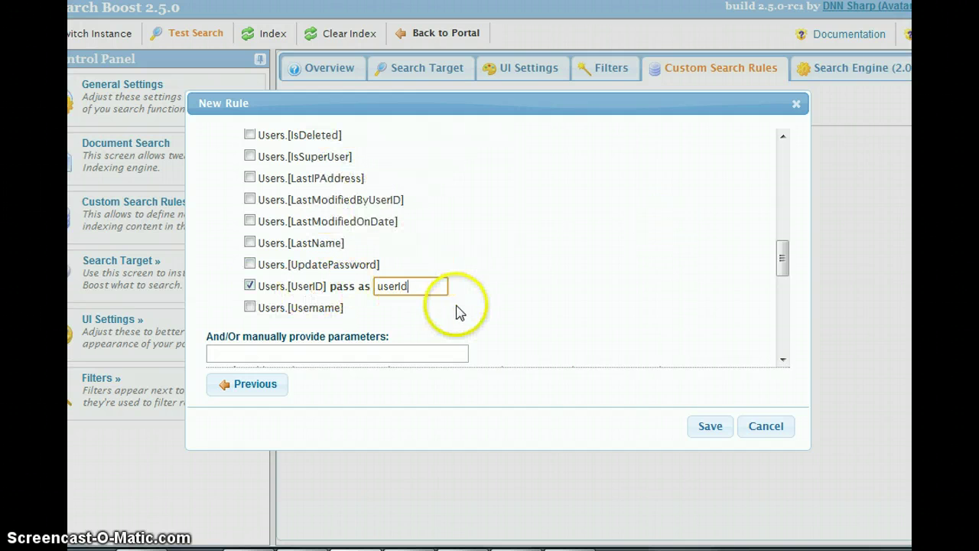
Look through the manual parameter, XSL template and manual data options, and save the new rule
drag(781, 266, 794, 301)
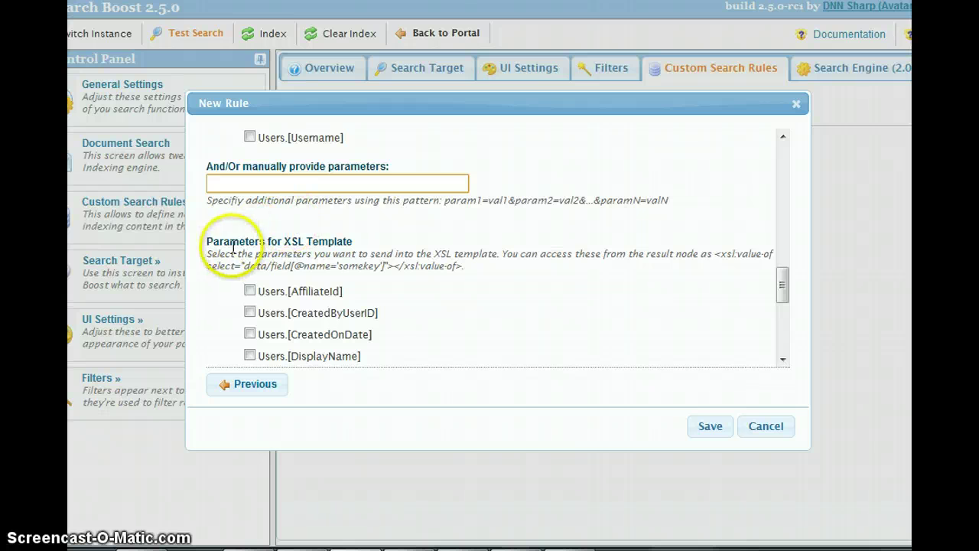
scroll(263, 247, down, 1)
scroll(321, 221, down, 3)
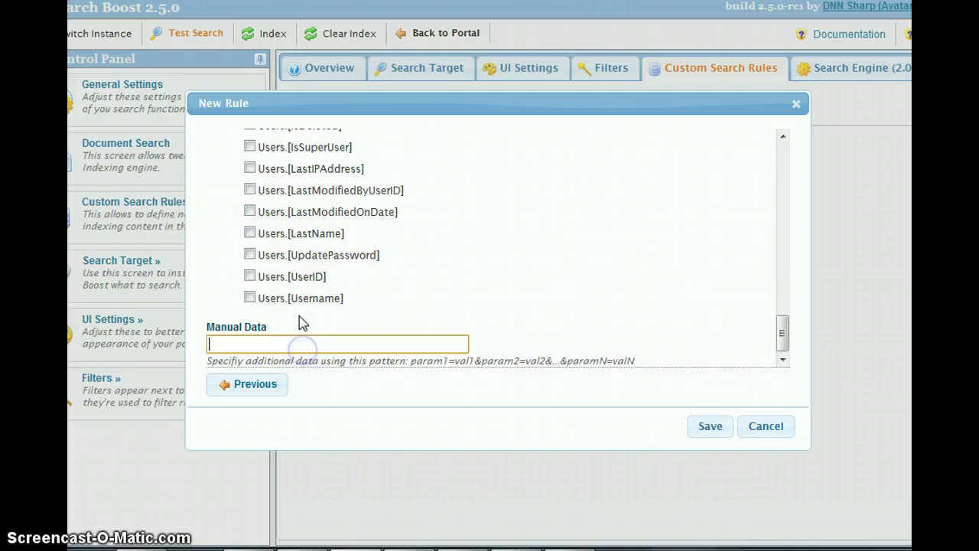
scroll(262, 185, up, 1)
scroll(267, 214, down, 1)
click(661, 430)
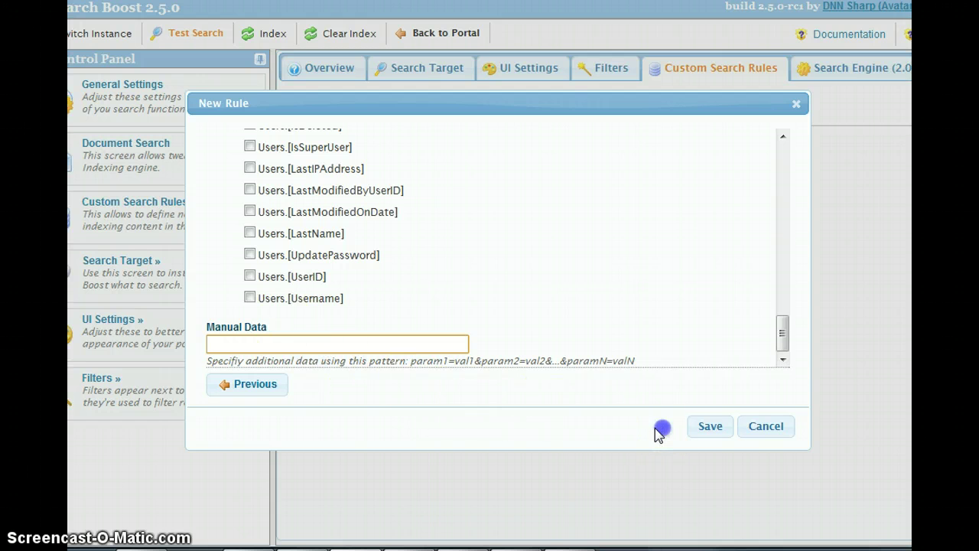
click(710, 430)
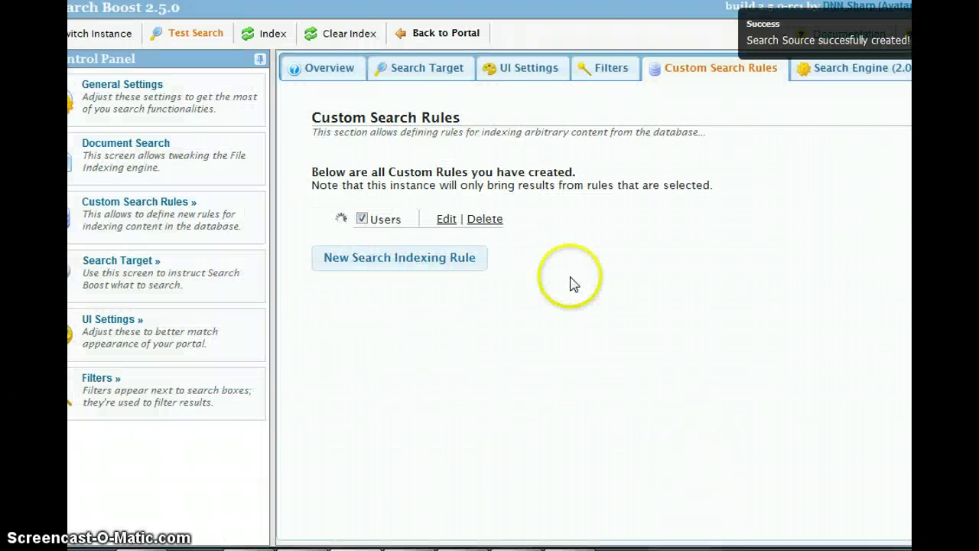
Clear the search index and reindex the content immediately
click(342, 33)
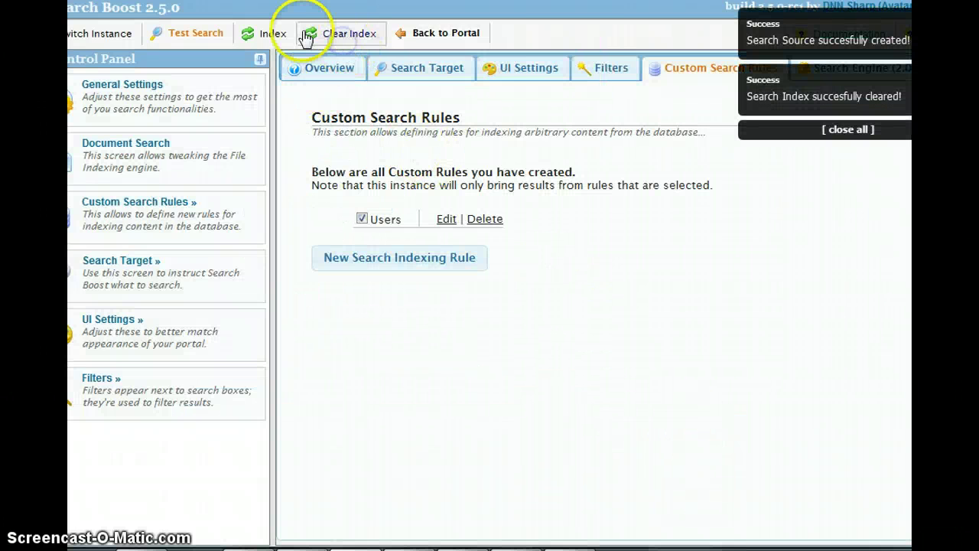
click(264, 33)
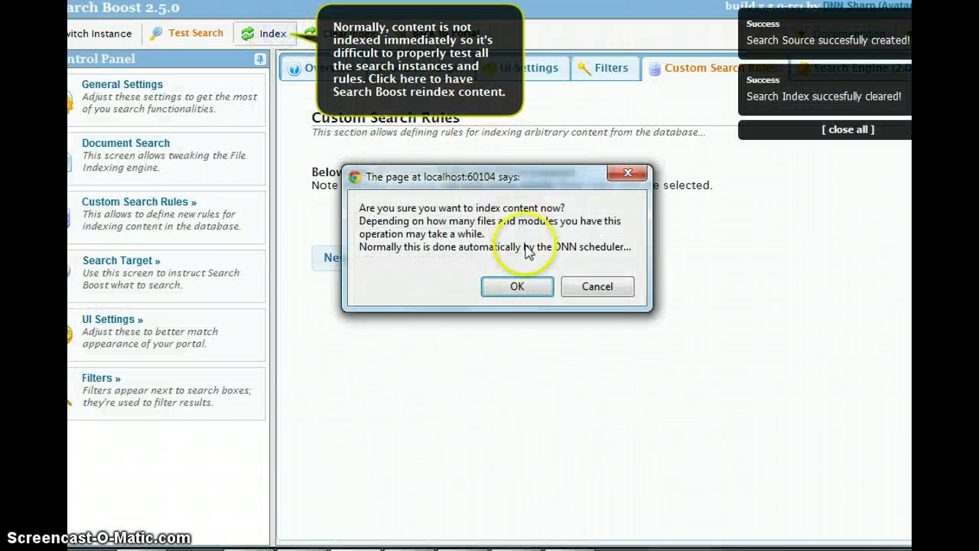
click(511, 286)
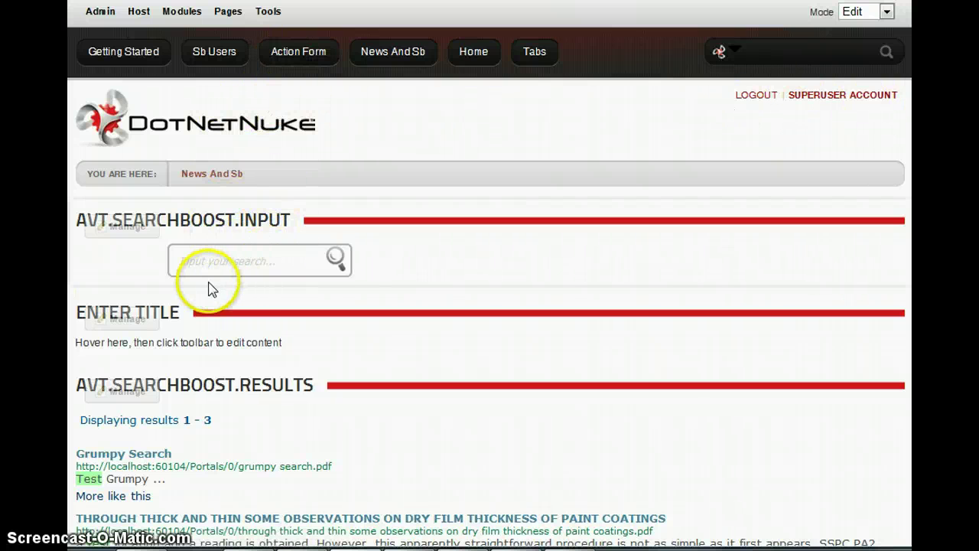
Search for a user's first name on the portal's News And Sb page and look through the results
click(224, 247)
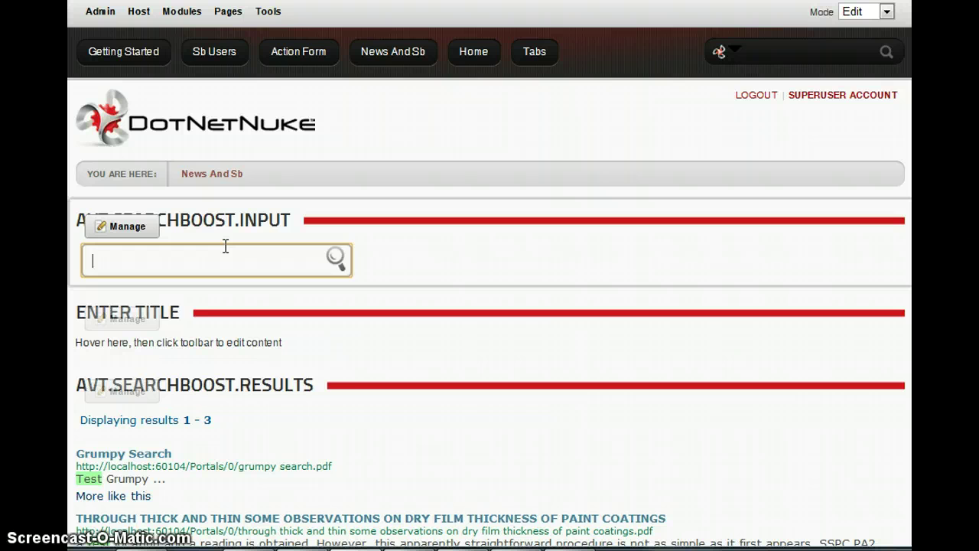
text(hi)
key(BackSpace)
key(BackSpace)
text(jo)
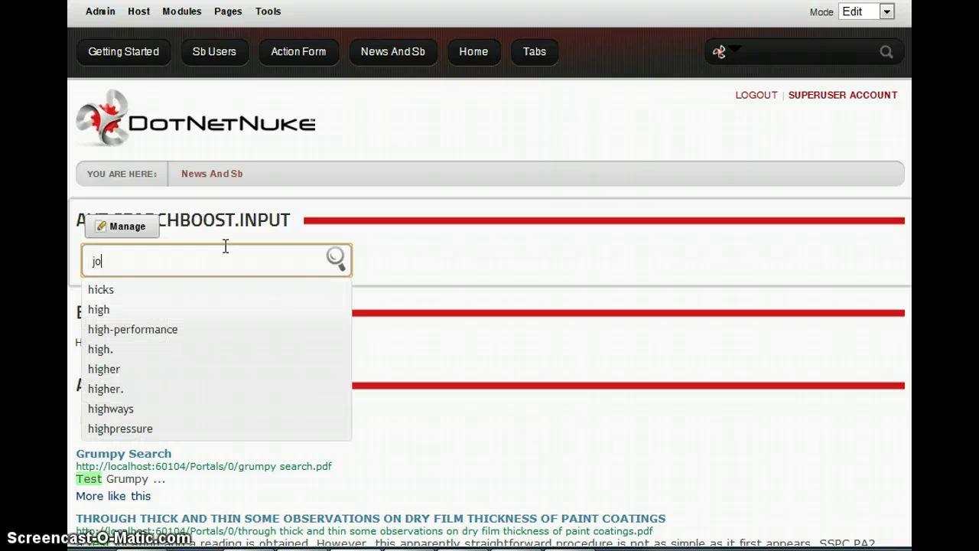
text(h)
click(114, 291)
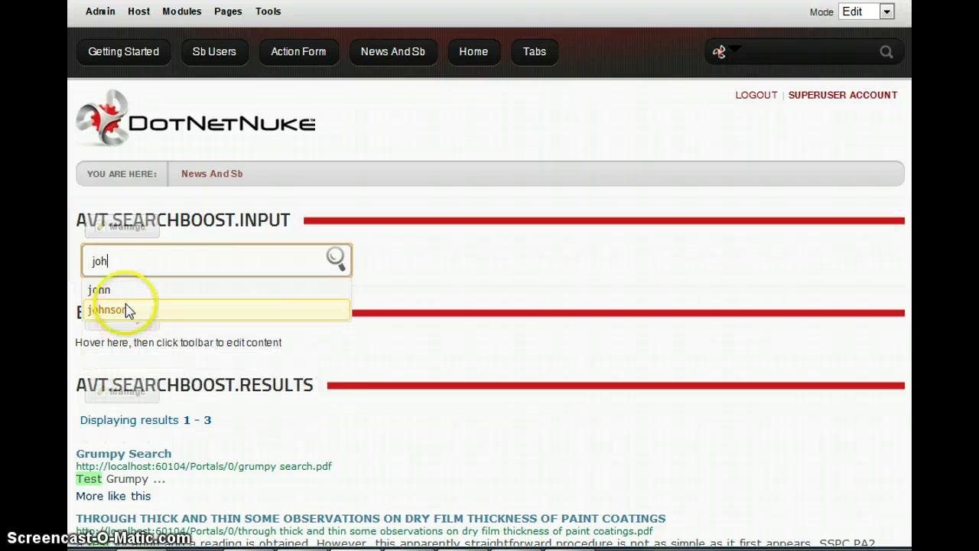
click(337, 259)
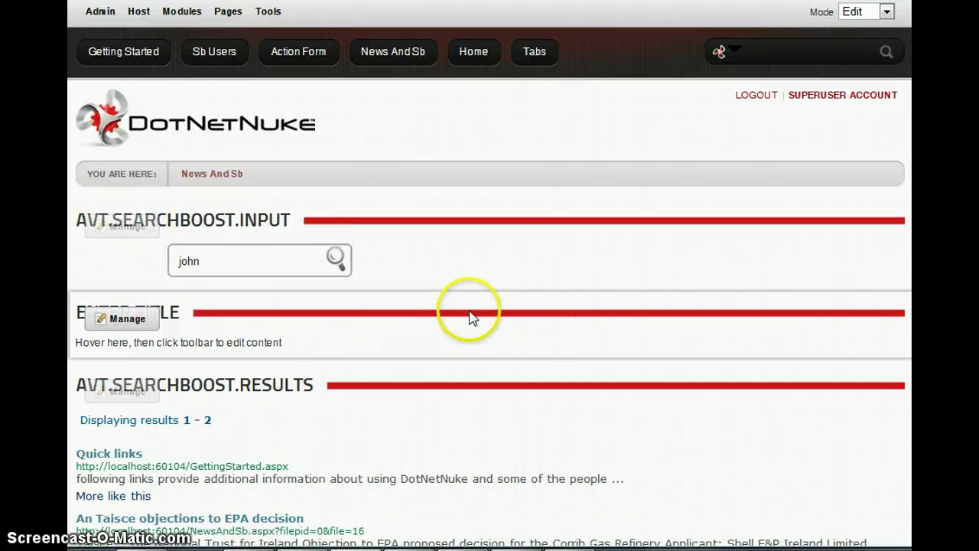
scroll(474, 242, down, 1)
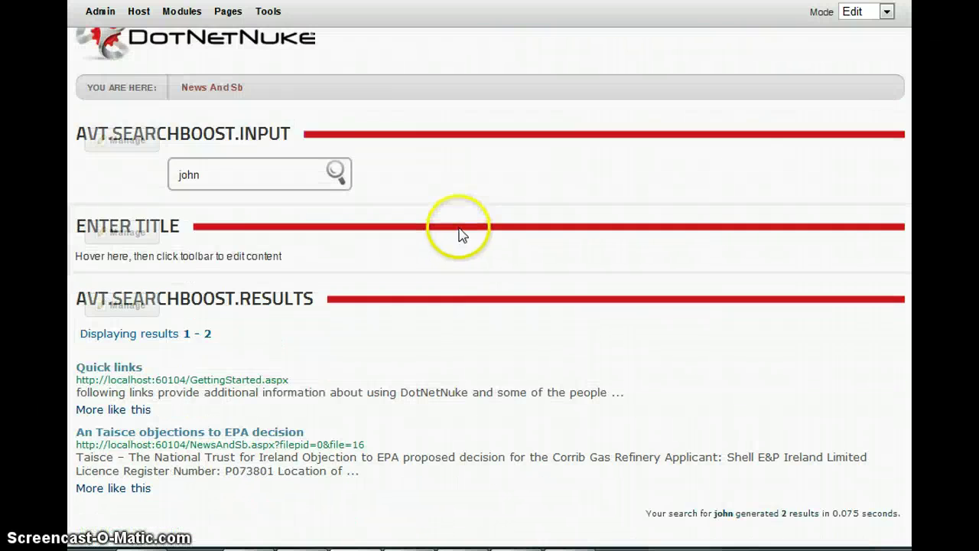
scroll(455, 230, up, 1)
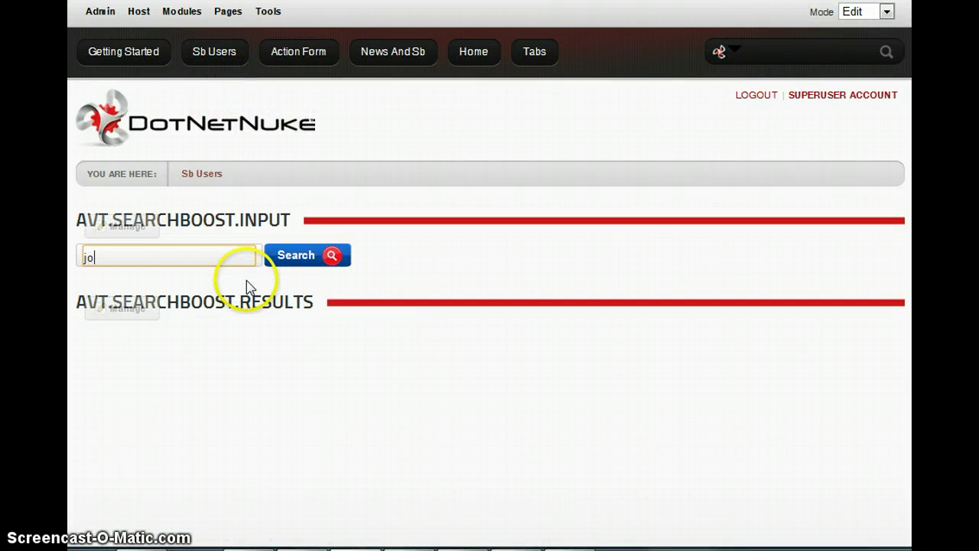
Run a search for a user's first name from the Sb Users page and look through the results
click(319, 260)
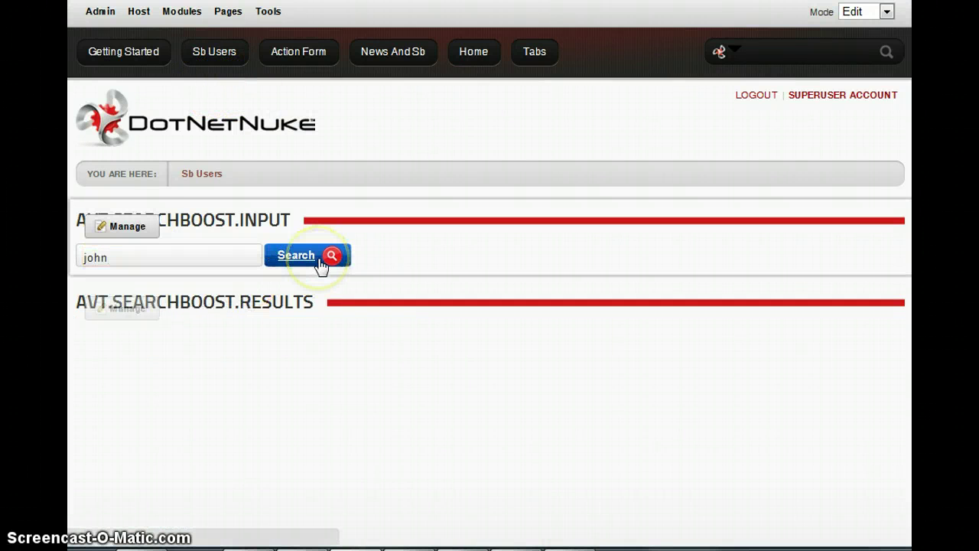
scroll(345, 365, down, 2)
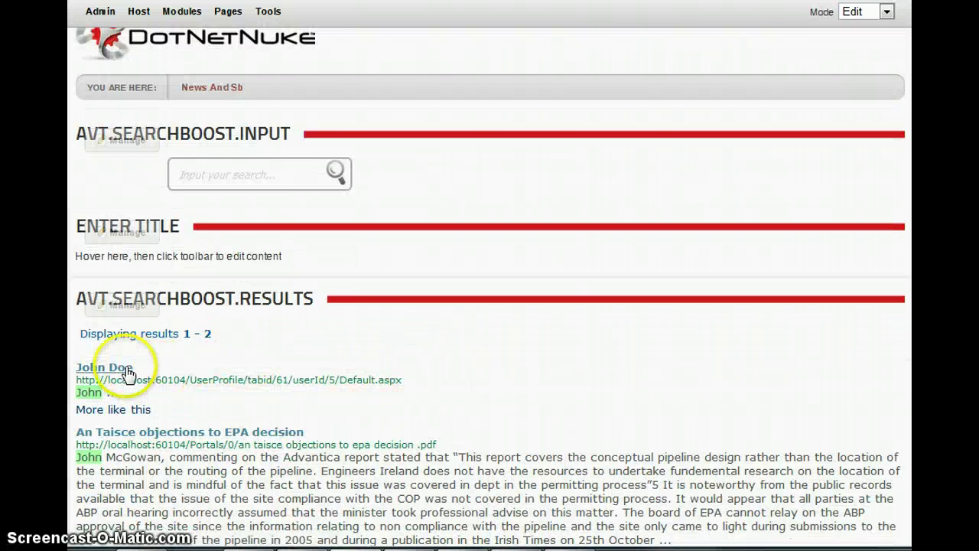
scroll(222, 397, down, 2)
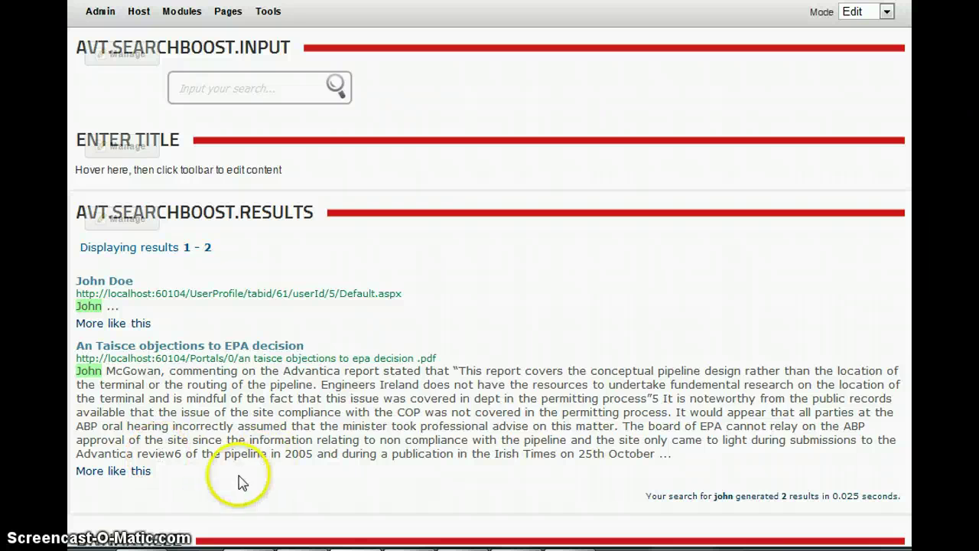
drag(241, 454, 548, 316)
click(542, 380)
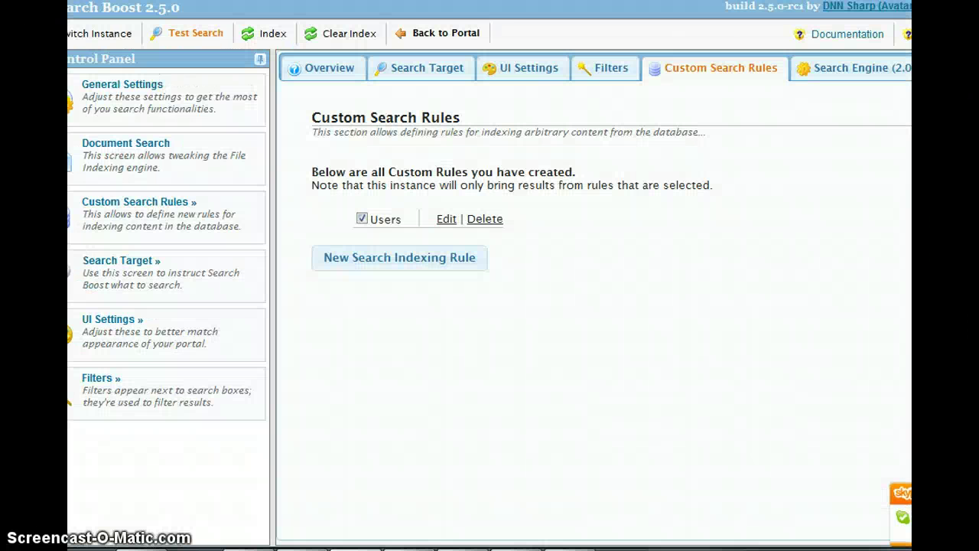
Deselect all portal pages and home directory folders in the search target, check that the Users rule is selected, and save the target
click(444, 71)
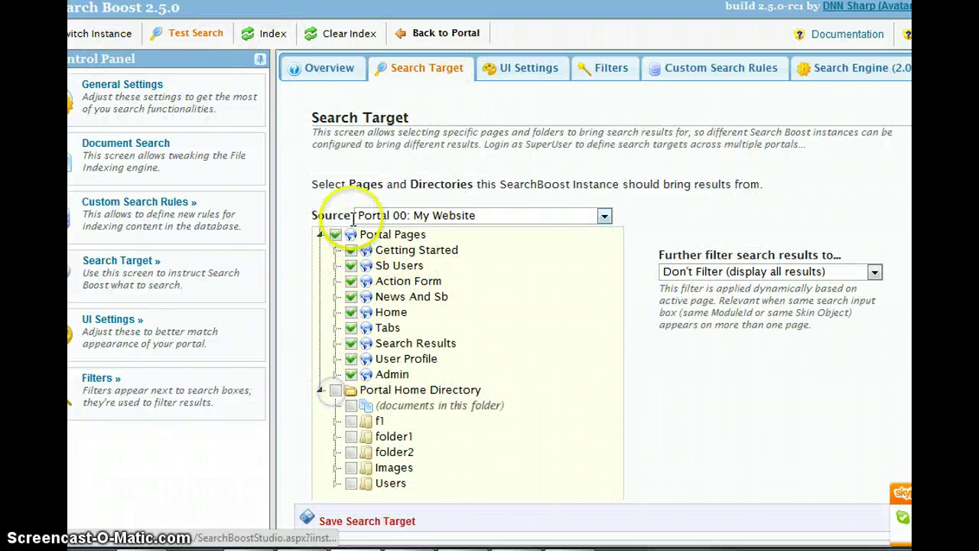
click(688, 74)
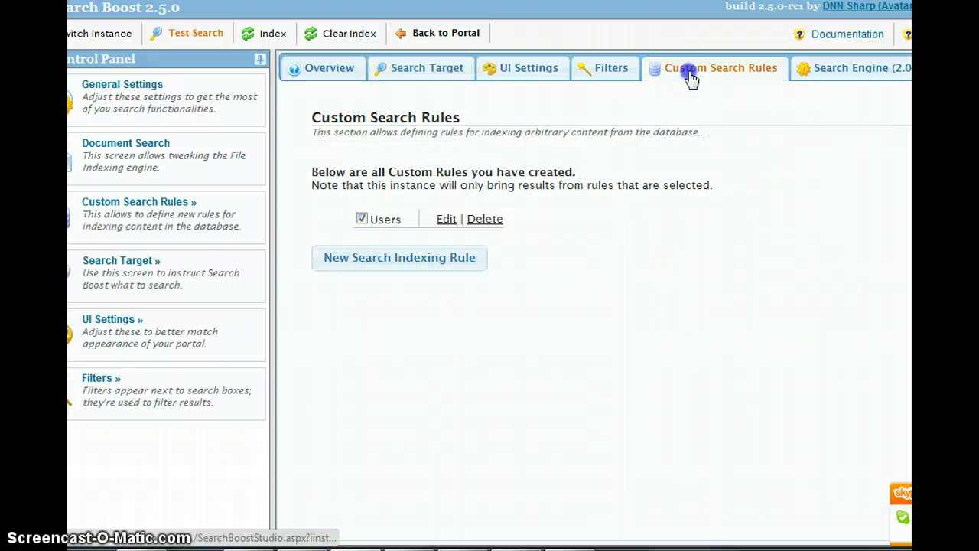
click(417, 67)
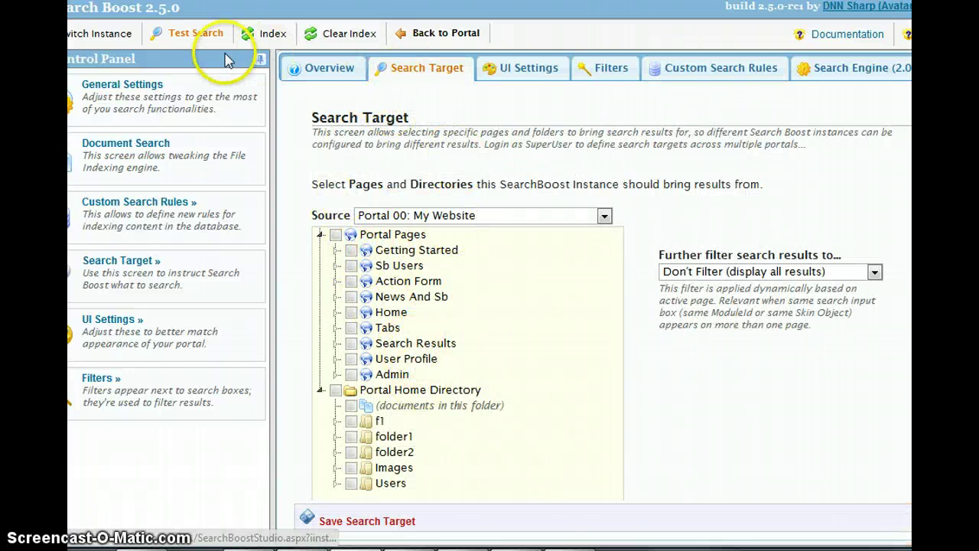
click(366, 527)
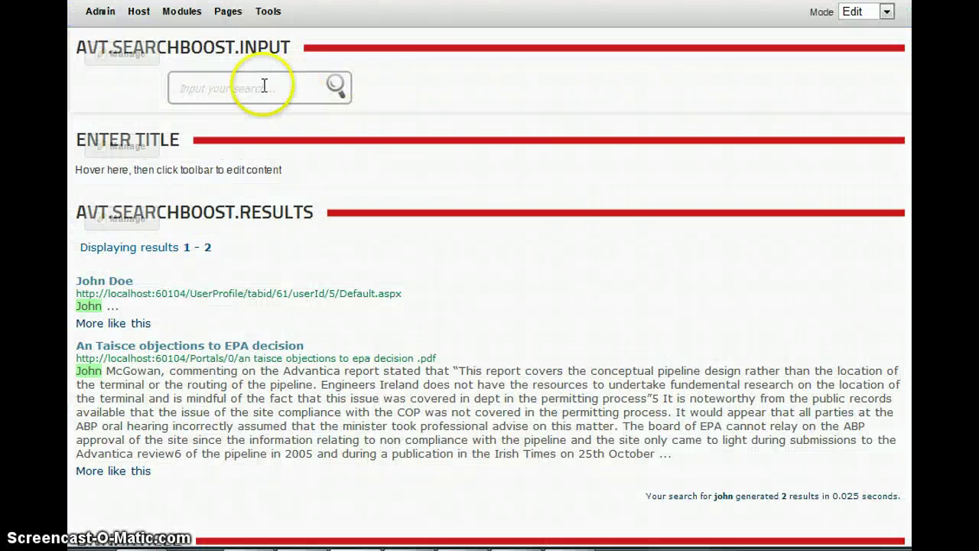
Return to the portal's Sb Users page and enter a user's first name as the search term
click(262, 87)
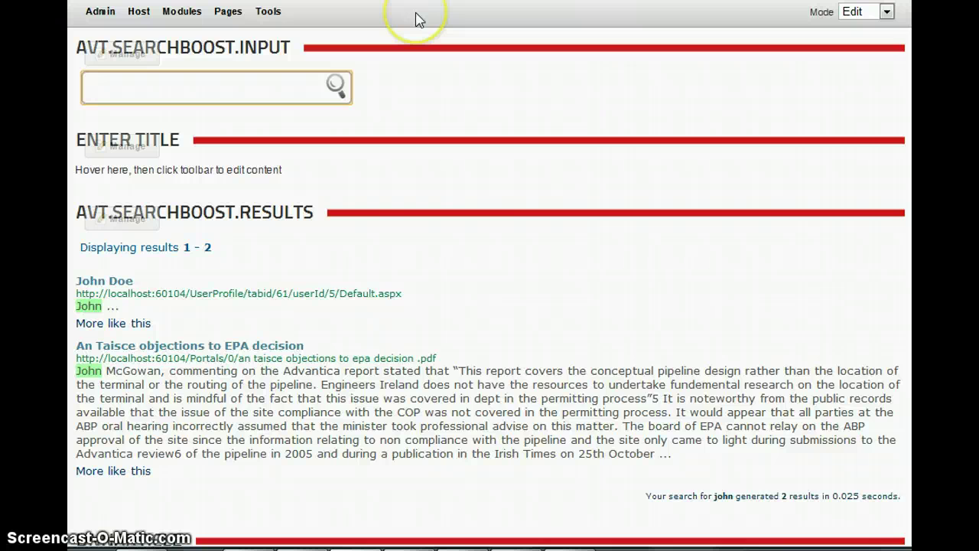
scroll(511, 183, up, 3)
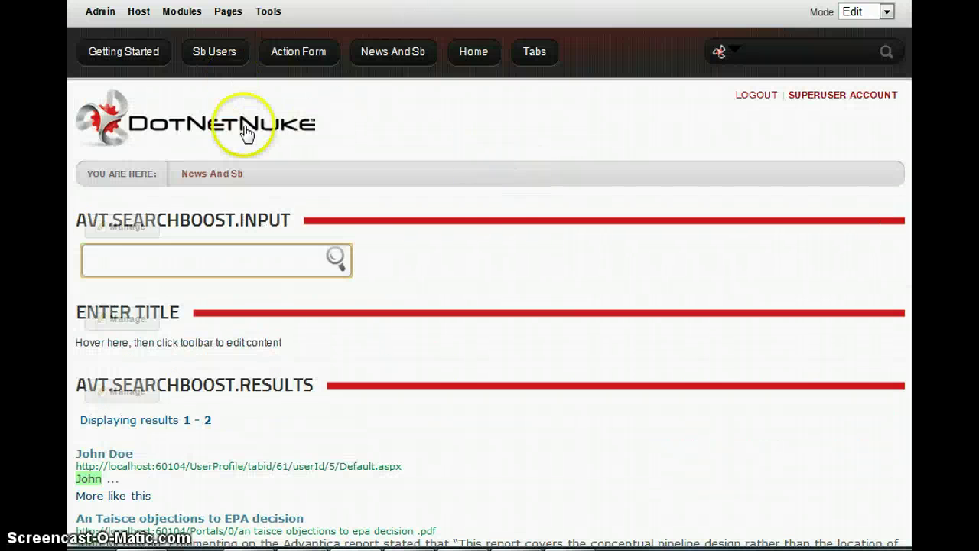
click(203, 61)
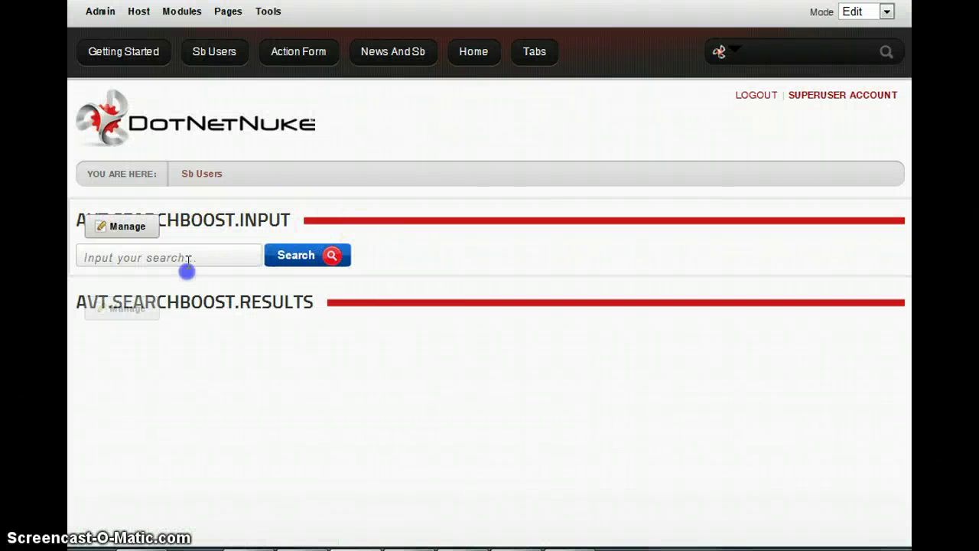
text(john)
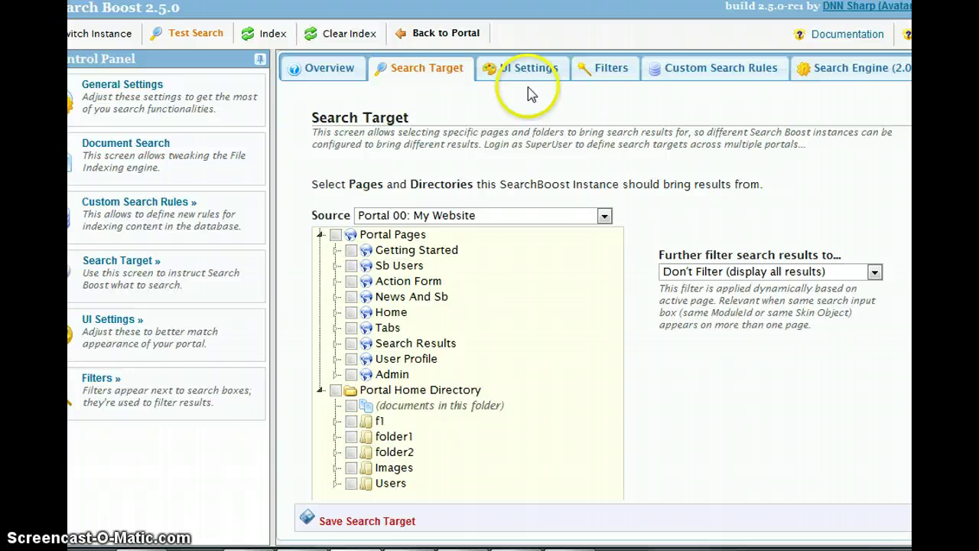
Set the results page to /SbUsers/avt.SearchBoost.Results, save the UI settings, and check the first-name search on the Sb Users page
click(528, 69)
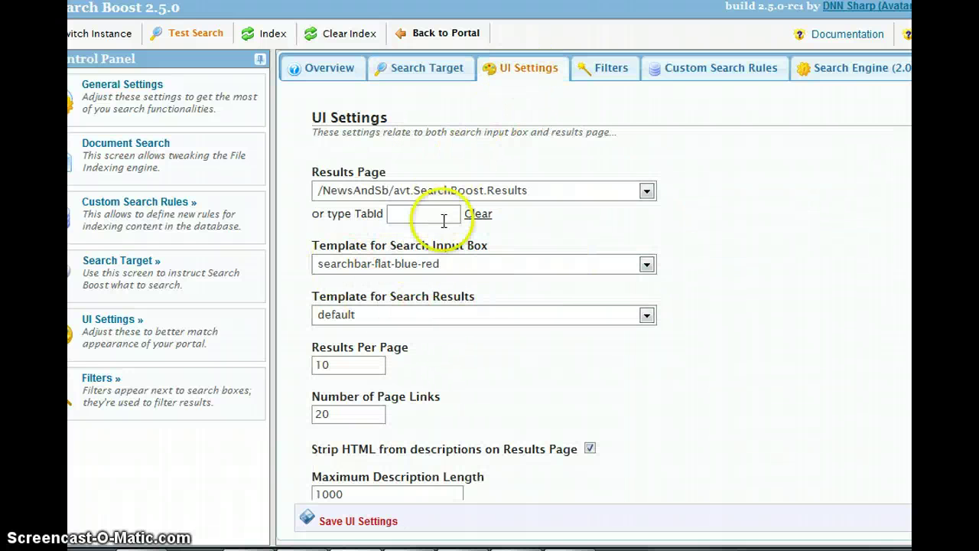
click(361, 191)
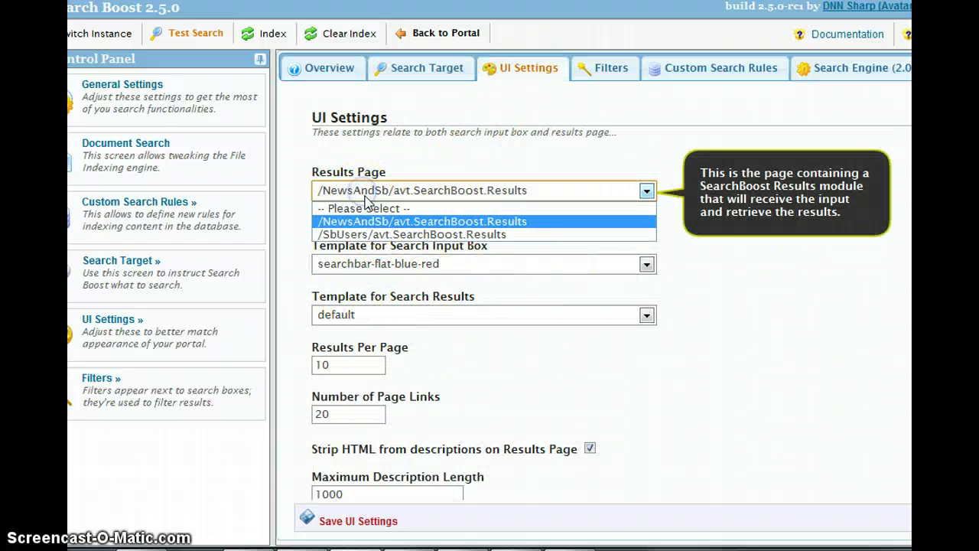
click(346, 234)
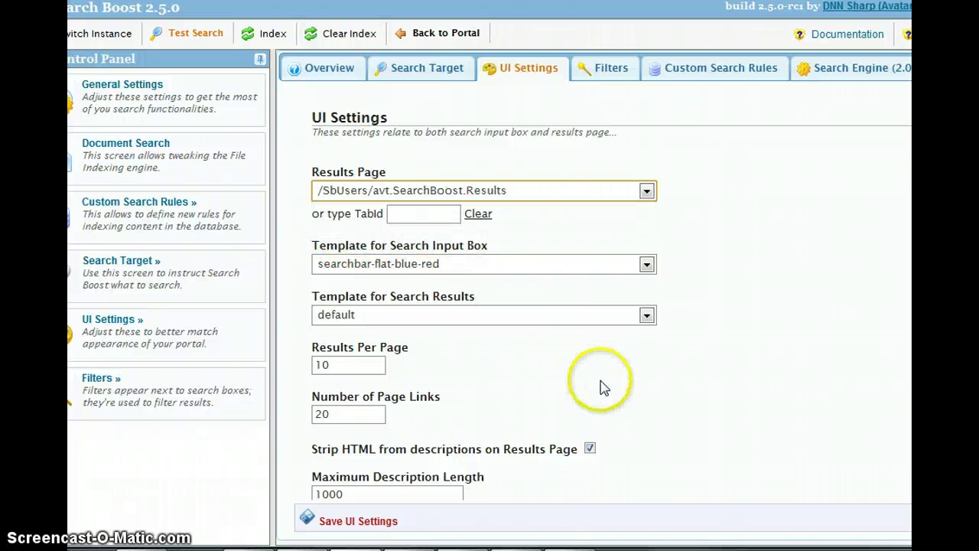
click(374, 528)
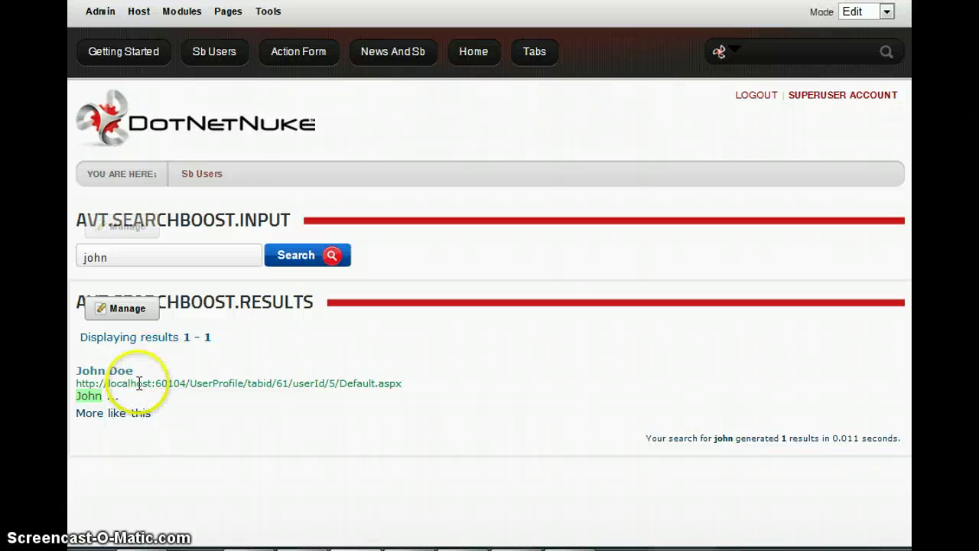
click(271, 434)
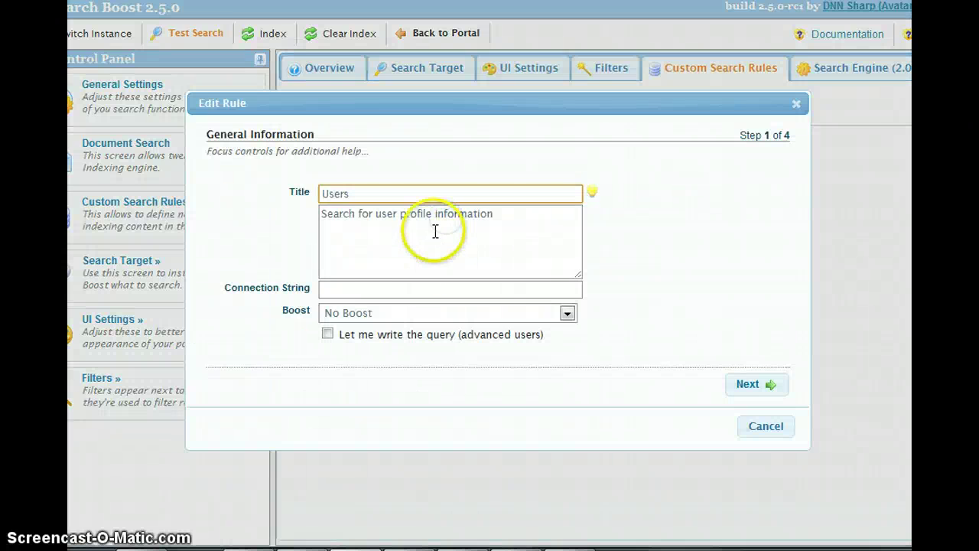
Join the UserProfile table to the primary Users table in the data source of the Users rule
click(752, 383)
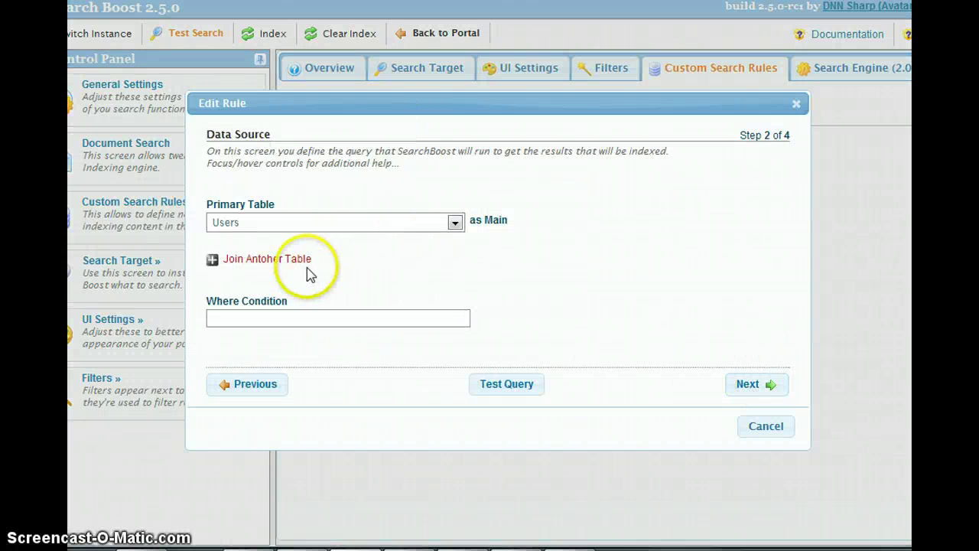
click(305, 260)
click(359, 282)
scroll(339, 158, down, 20)
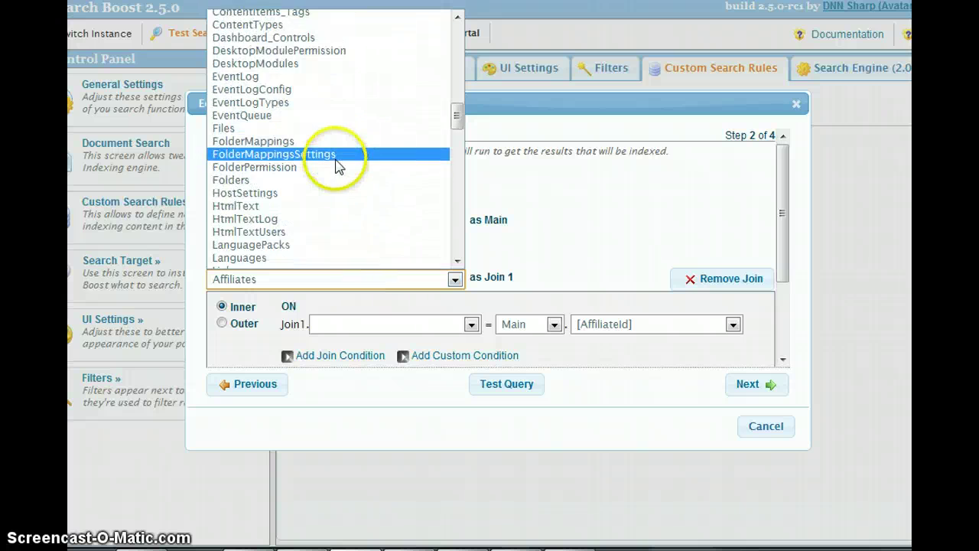
scroll(310, 141, down, 4)
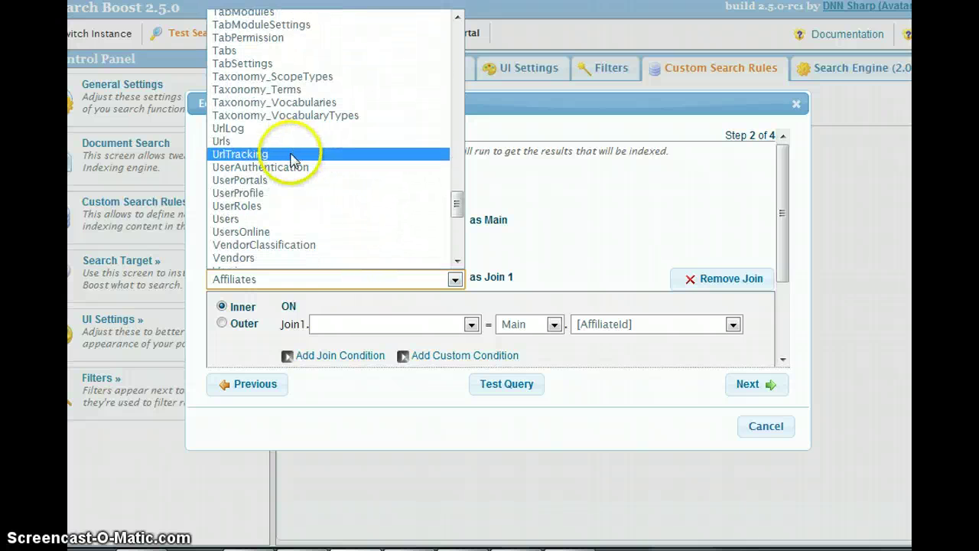
click(297, 195)
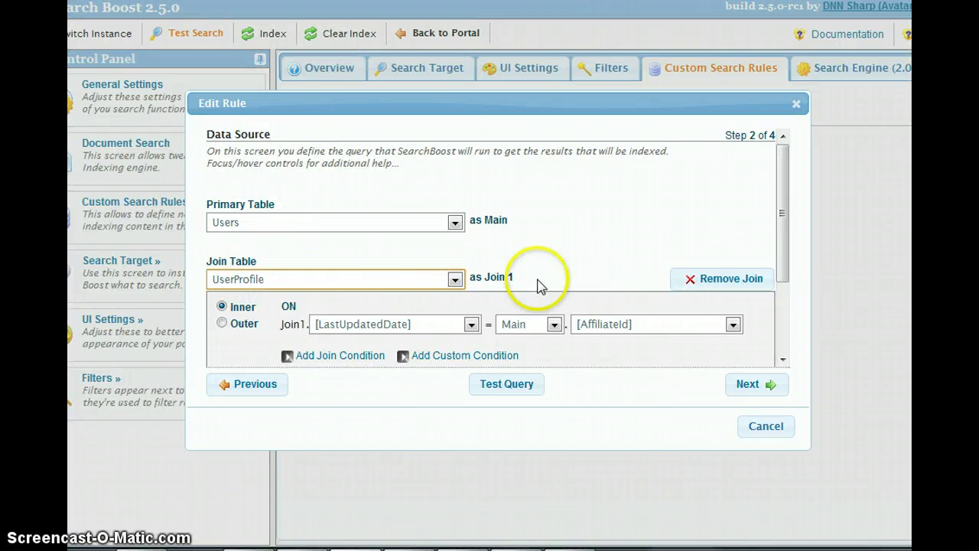
Set the UserProfile join condition to match [UserID] with [UserID] in the Main table
click(405, 325)
click(383, 408)
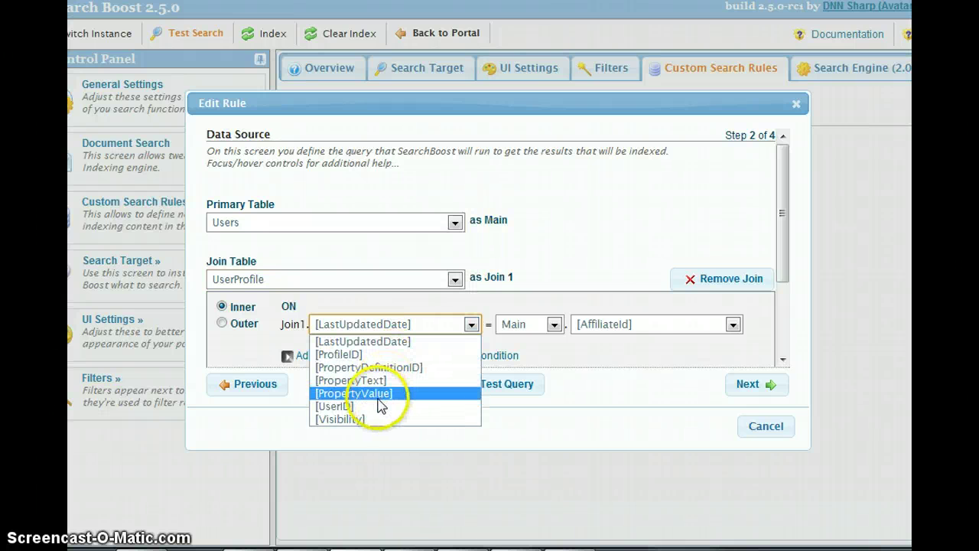
click(376, 407)
click(623, 327)
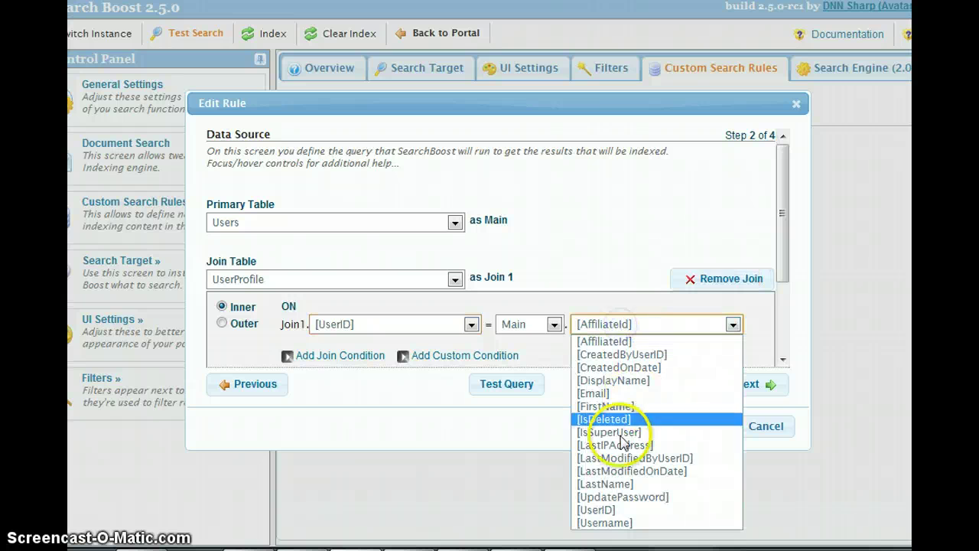
click(615, 509)
Add a blank custom condition to the UserProfile join, and join ProfilePropertyDefinition as the second joined table
drag(788, 264, 781, 277)
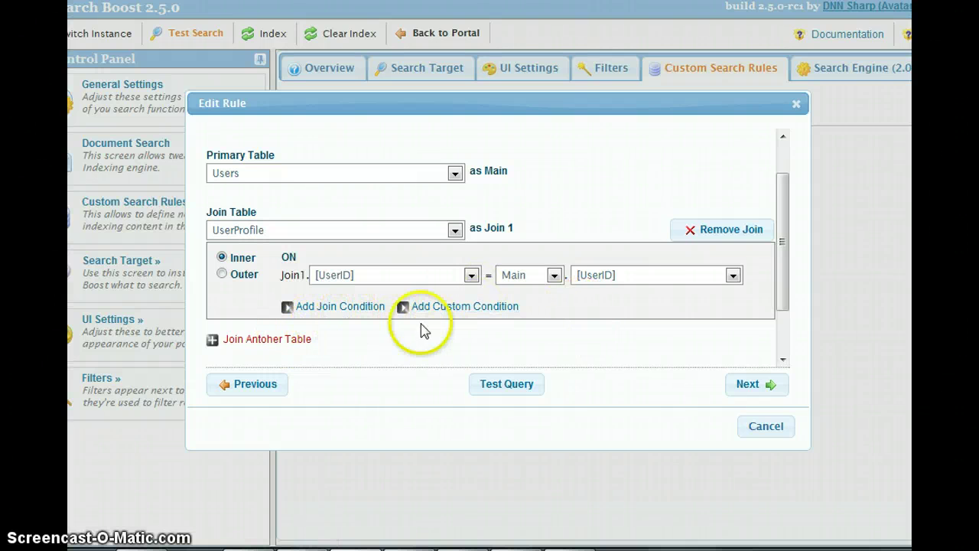
click(483, 315)
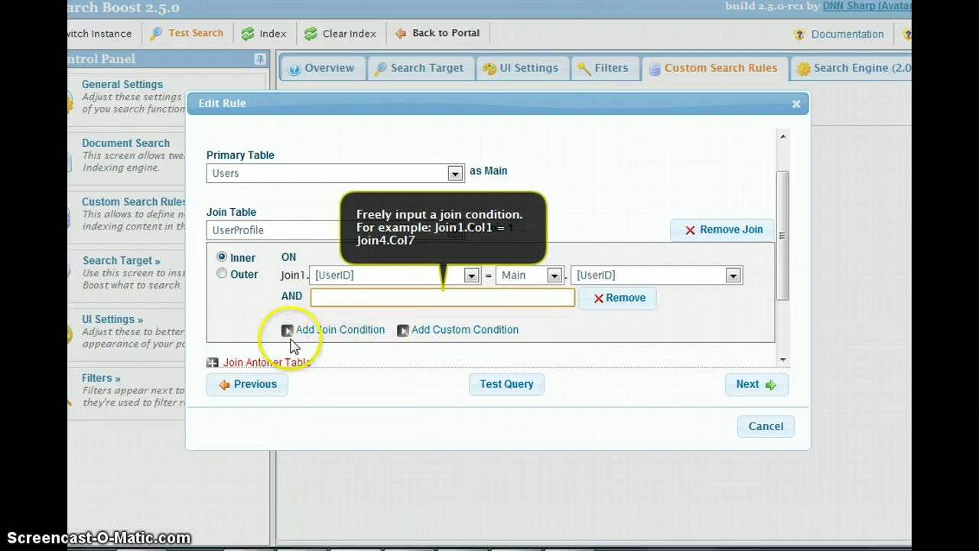
scroll(270, 317, down, 2)
click(256, 277)
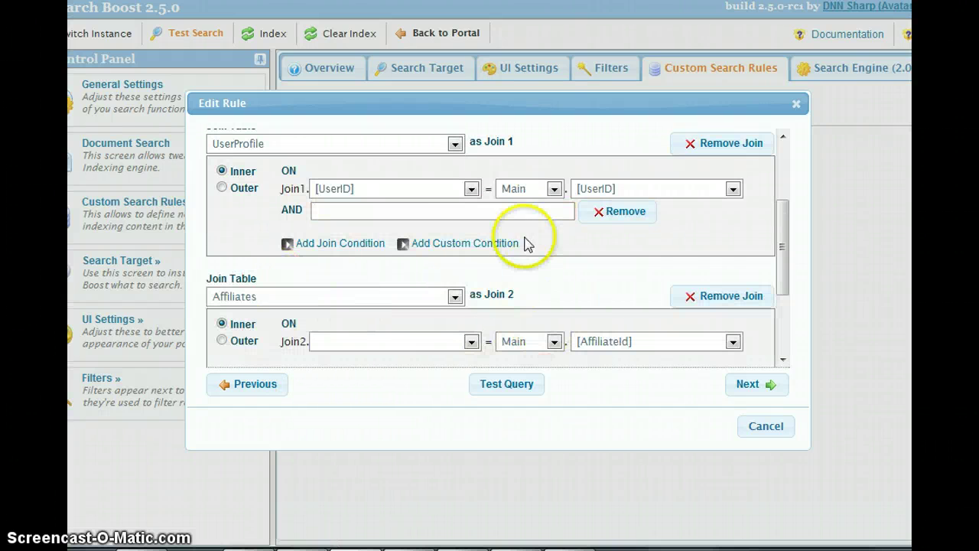
scroll(360, 229, down, 2)
scroll(398, 199, up, 2)
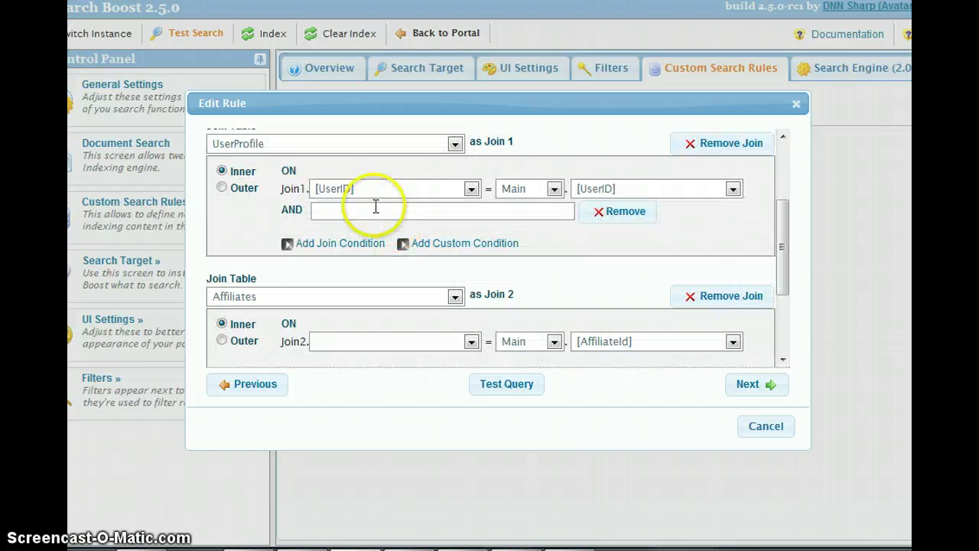
click(348, 342)
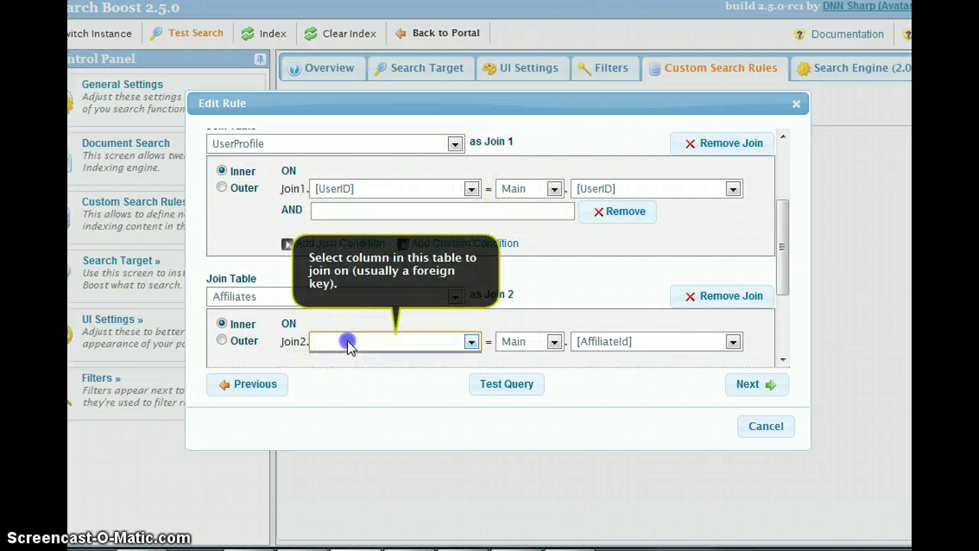
click(306, 296)
scroll(321, 168, down, 15)
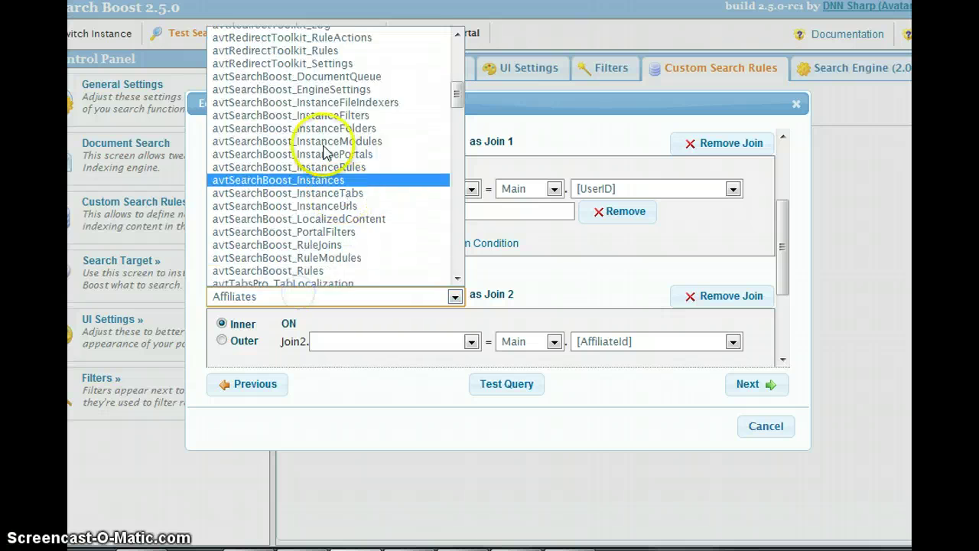
scroll(298, 218, up, 6)
scroll(291, 221, down, 4)
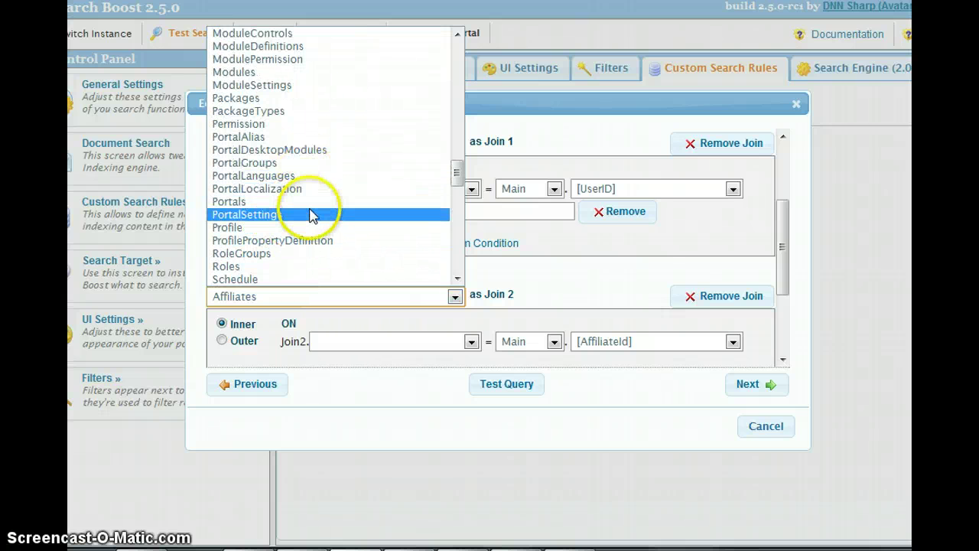
click(306, 244)
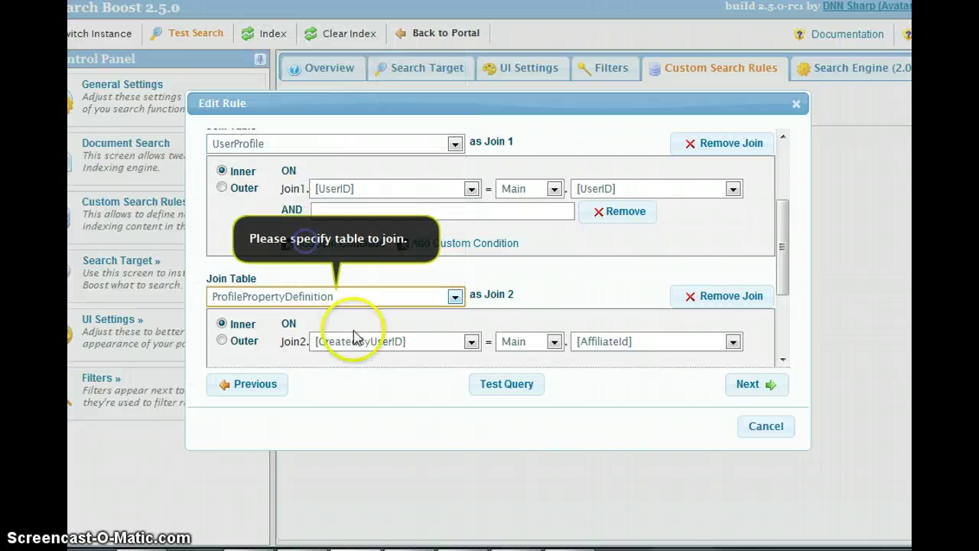
Set the ProfilePropertyDefinition join condition to match [PropertyDefinitionID] with [PropertyDefinitionID] in Join1
click(427, 342)
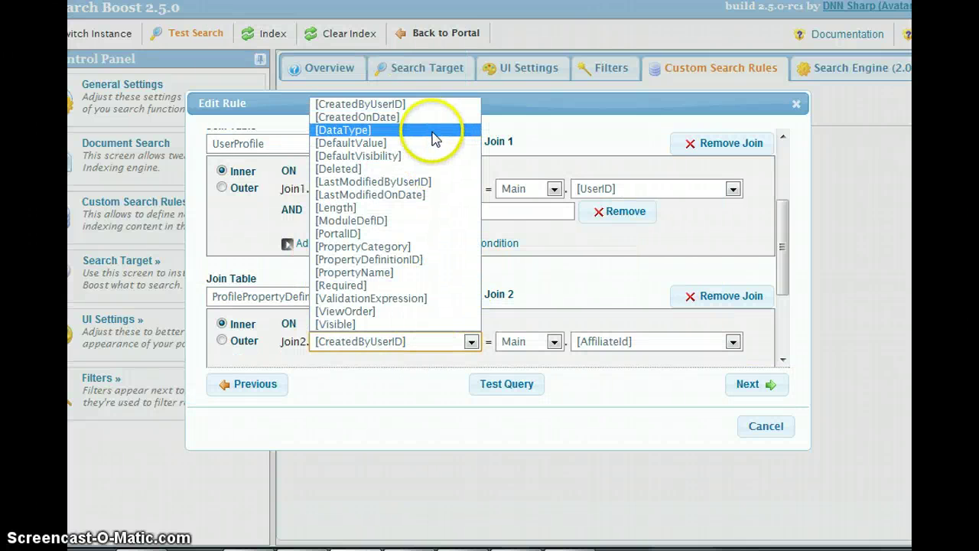
click(389, 264)
click(552, 341)
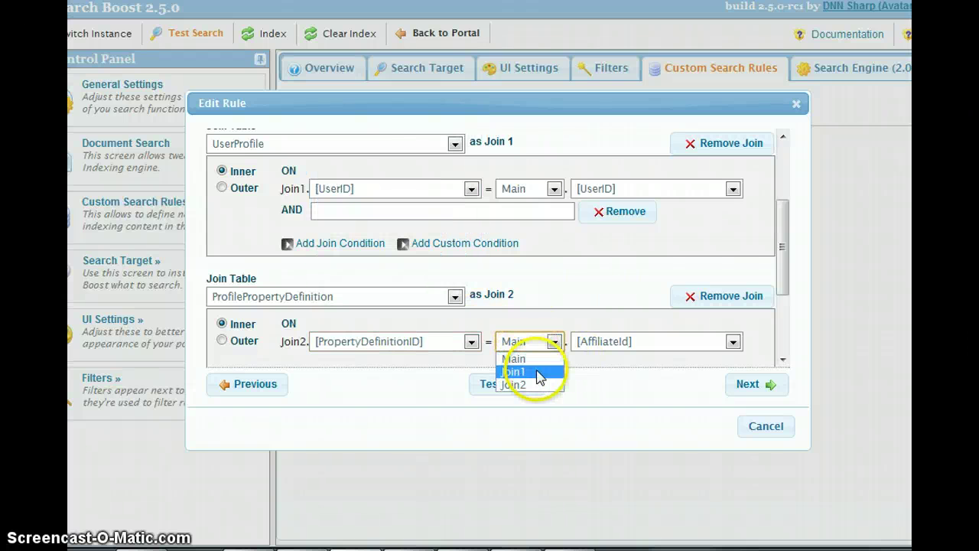
click(535, 372)
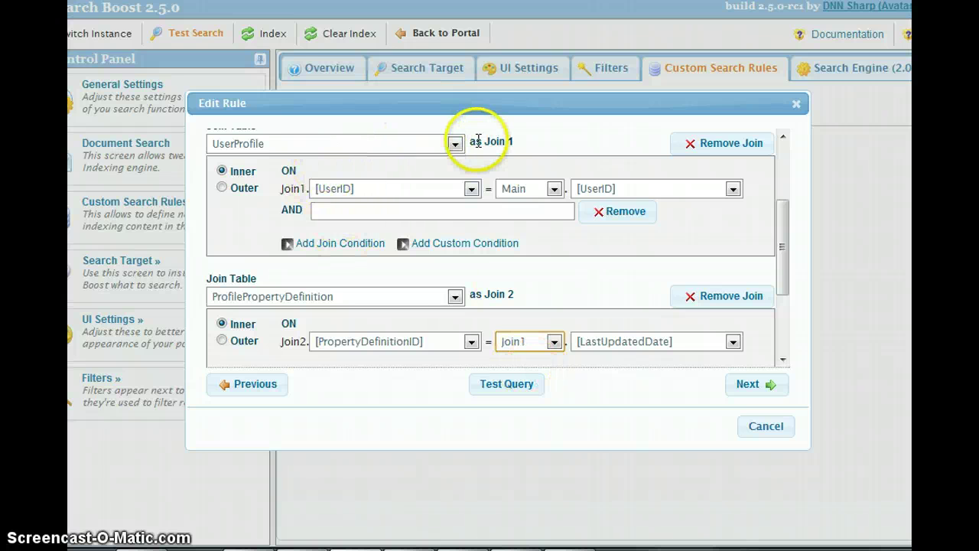
click(631, 345)
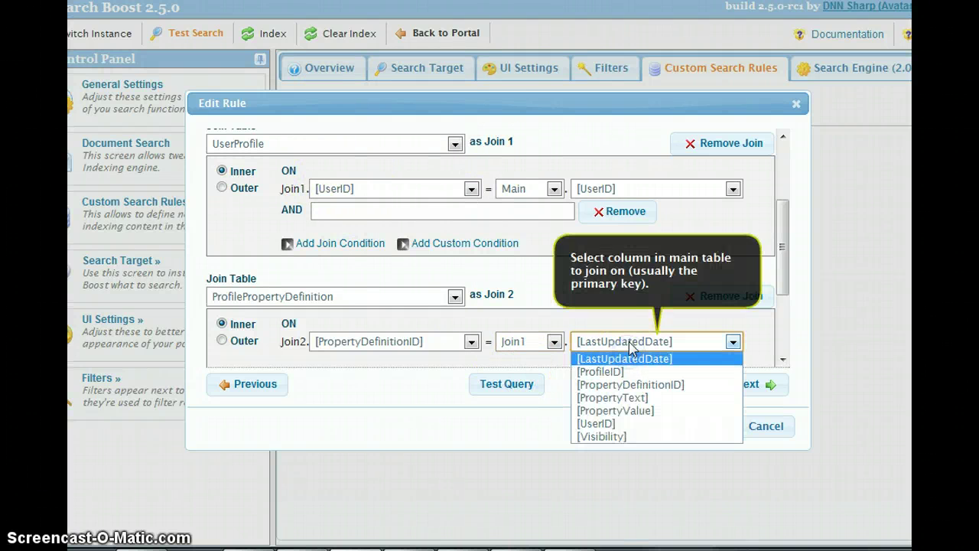
click(675, 385)
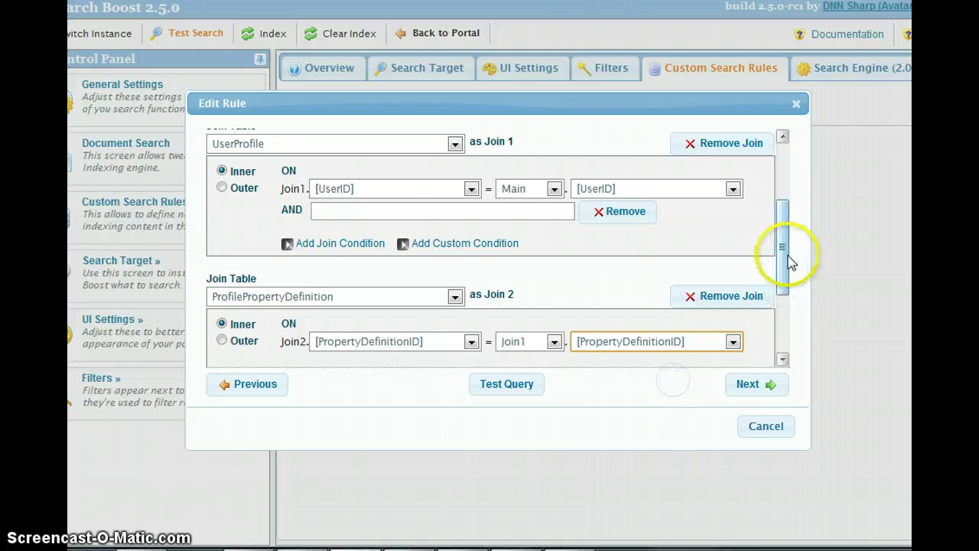
Add the custom condition PropertyName='Biography' to the ProfilePropertyDefinition join
scroll(790, 261, down, 1)
click(479, 348)
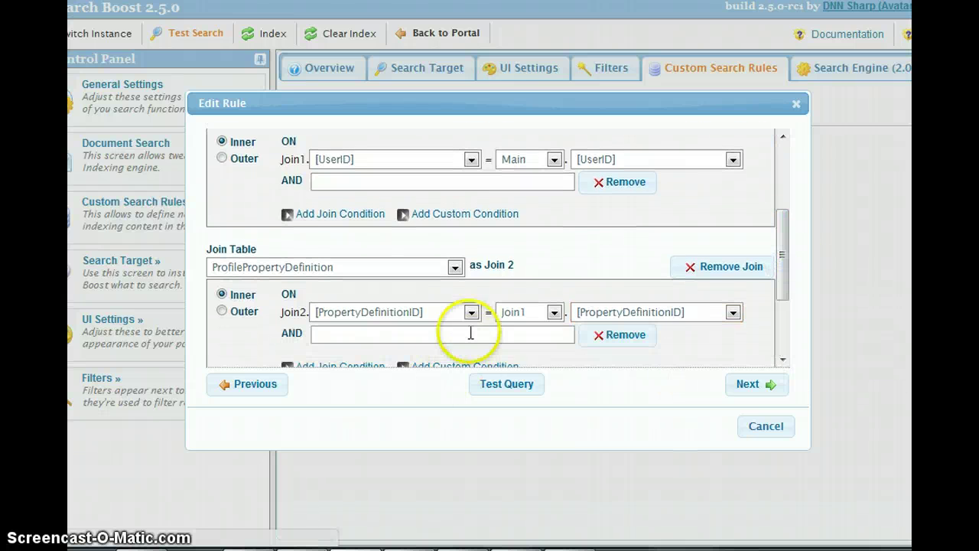
scroll(564, 319, down, 3)
click(503, 247)
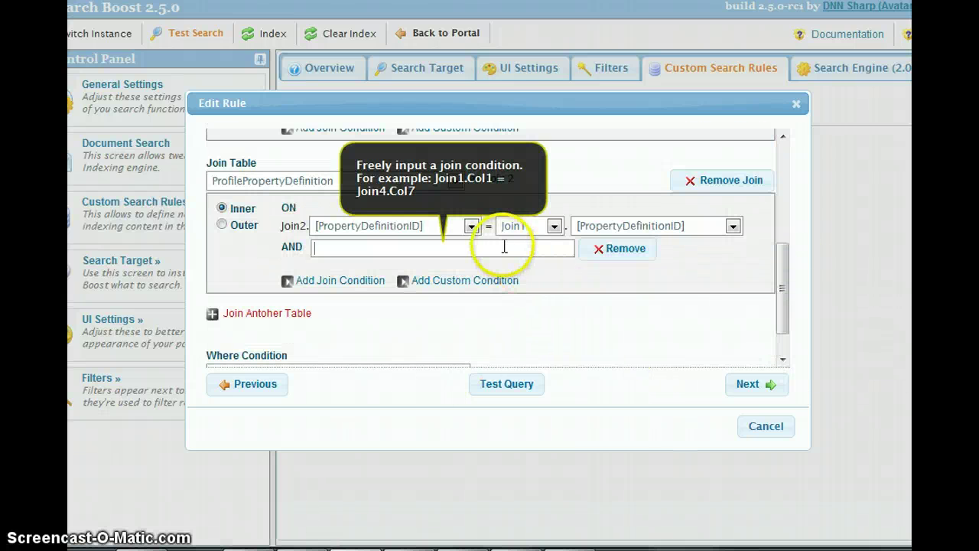
click(468, 229)
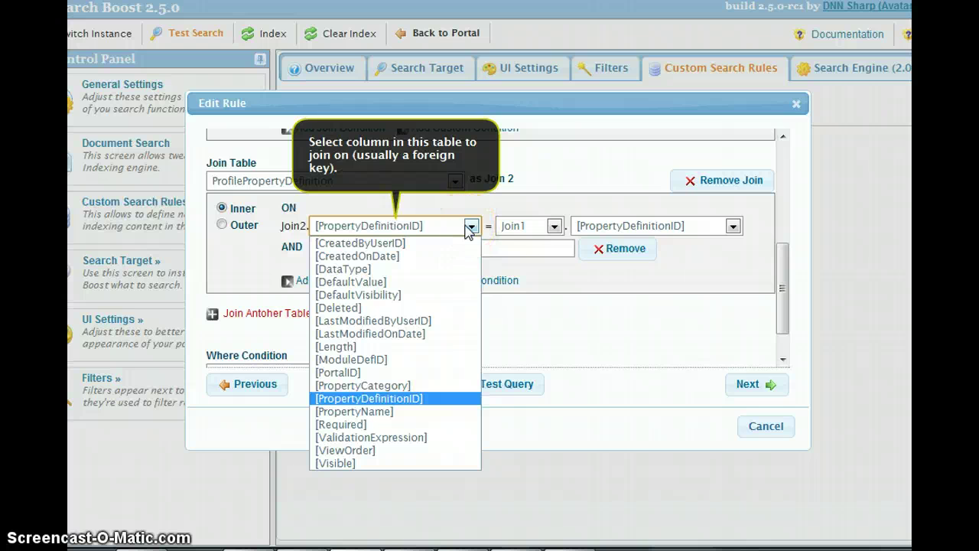
click(468, 230)
click(437, 247)
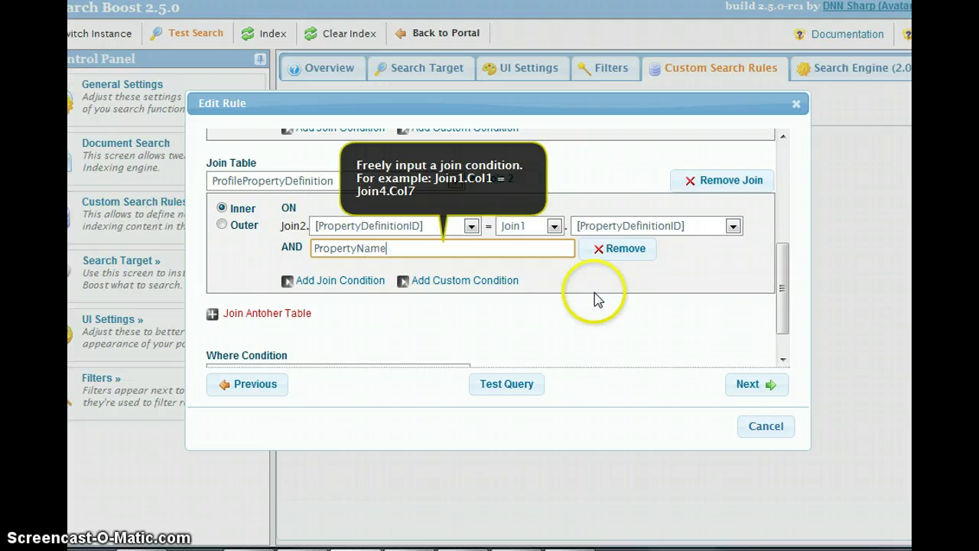
text(PropertyName='t)
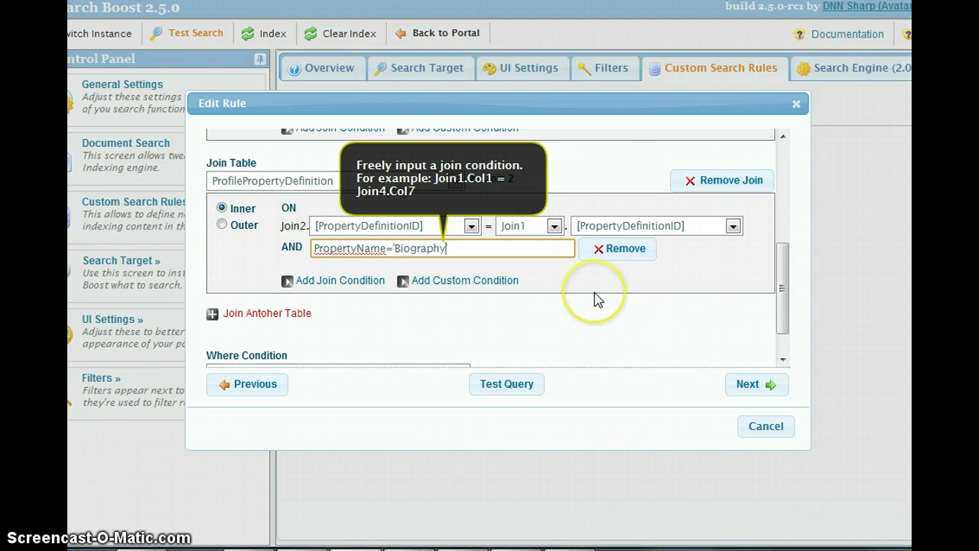
text(')
Test the joined query, removing the blank custom condition from the UserProfile join before testing it again
click(525, 387)
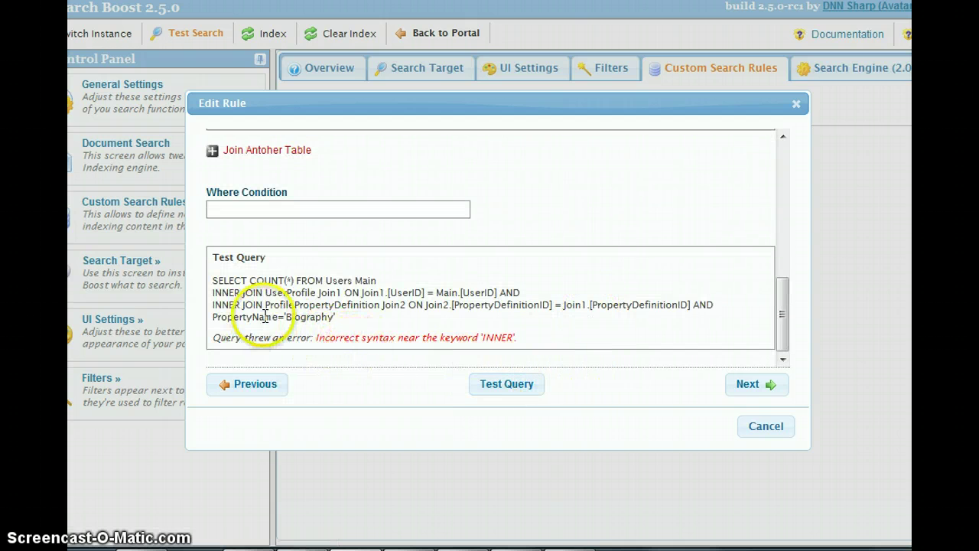
scroll(475, 338, up, 3)
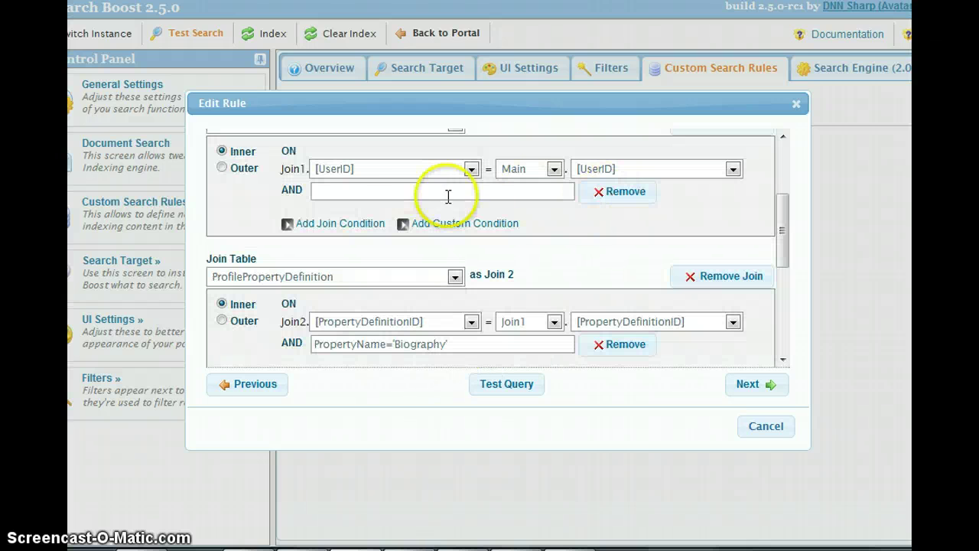
scroll(617, 211, down, 2)
scroll(551, 268, down, 2)
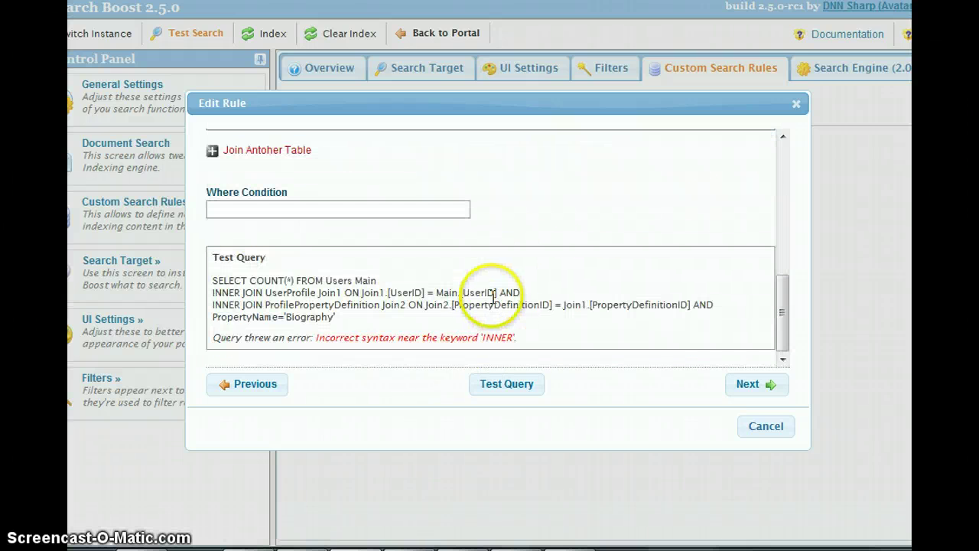
click(490, 387)
scroll(566, 313, down, 2)
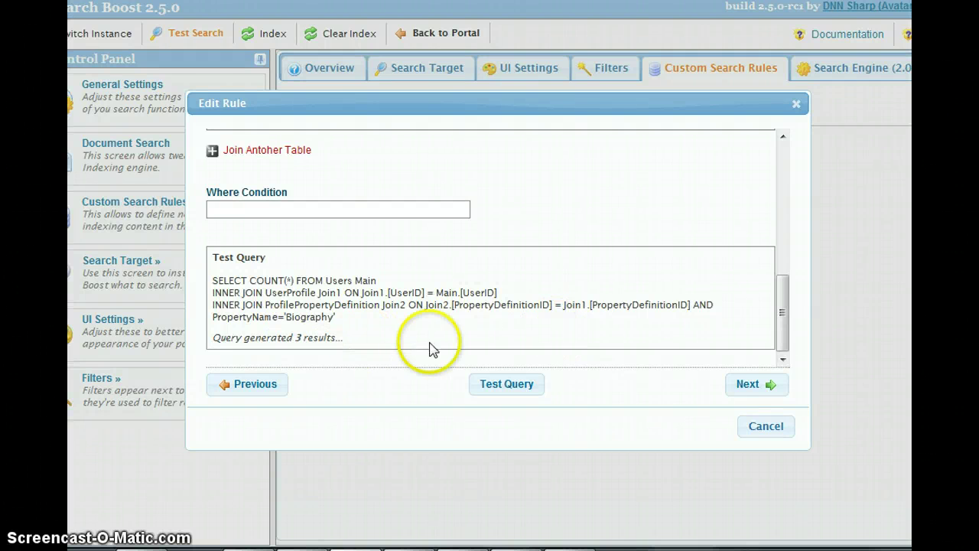
scroll(570, 337, up, 1)
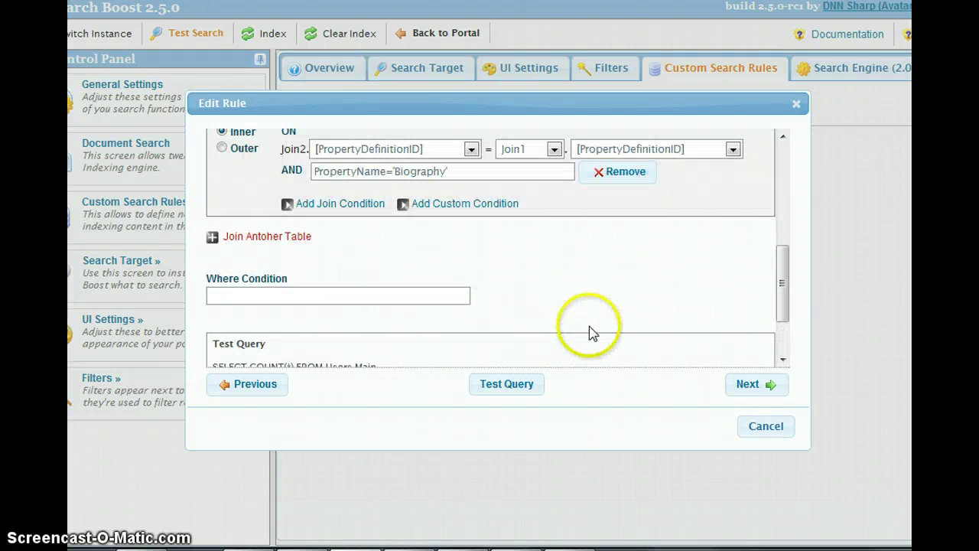
scroll(559, 309, up, 1)
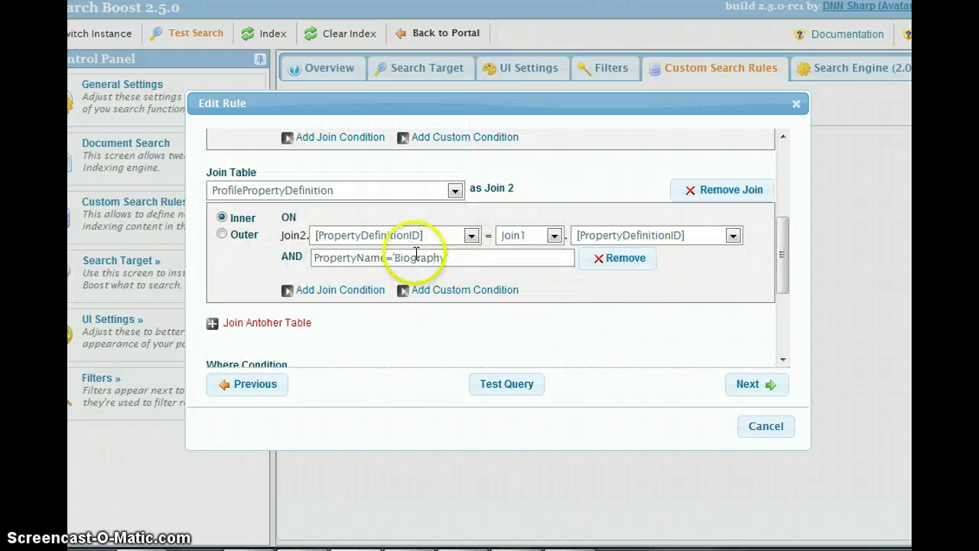
Add UserProfile.[PropertyValue] to the columns indexed by the Users rule
click(754, 385)
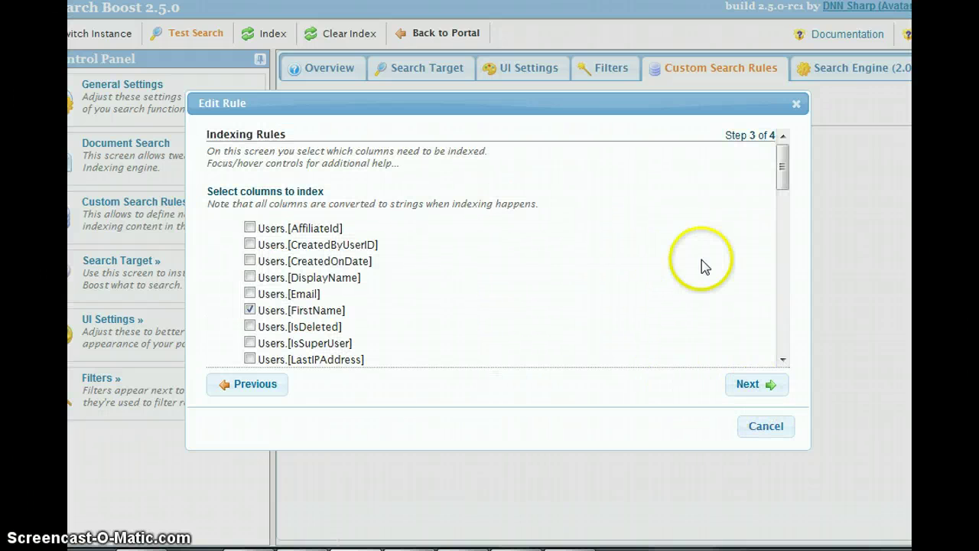
drag(783, 164, 747, 219)
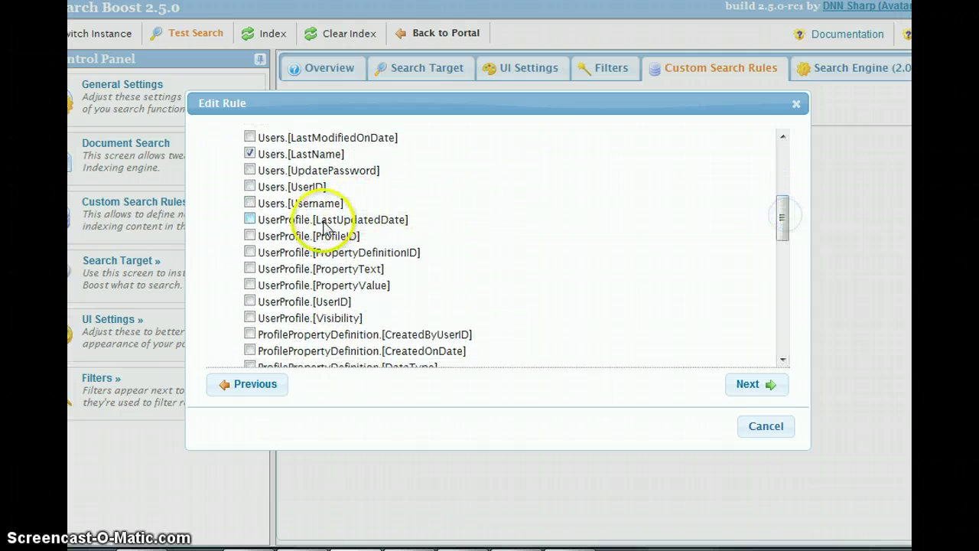
scroll(395, 300, down, 3)
scroll(419, 268, up, 3)
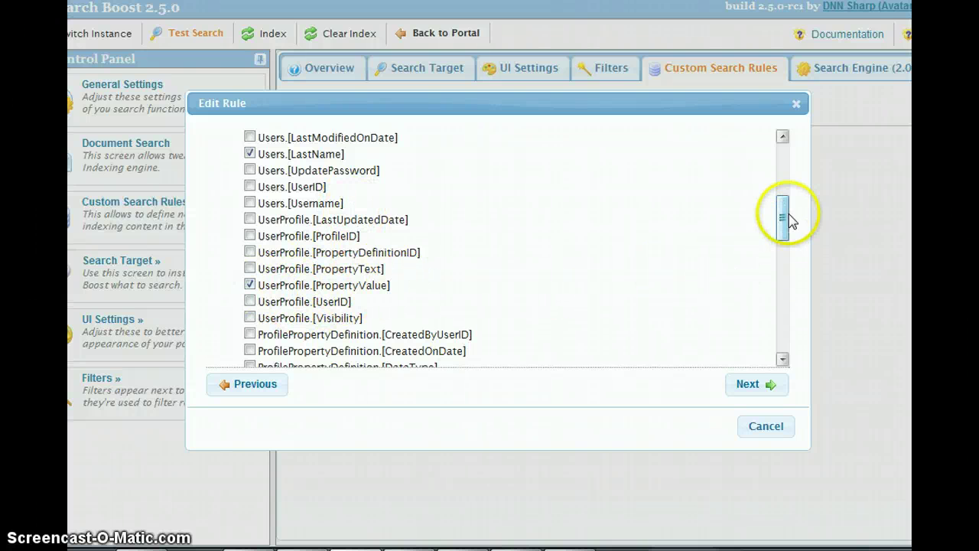
drag(788, 219, 775, 315)
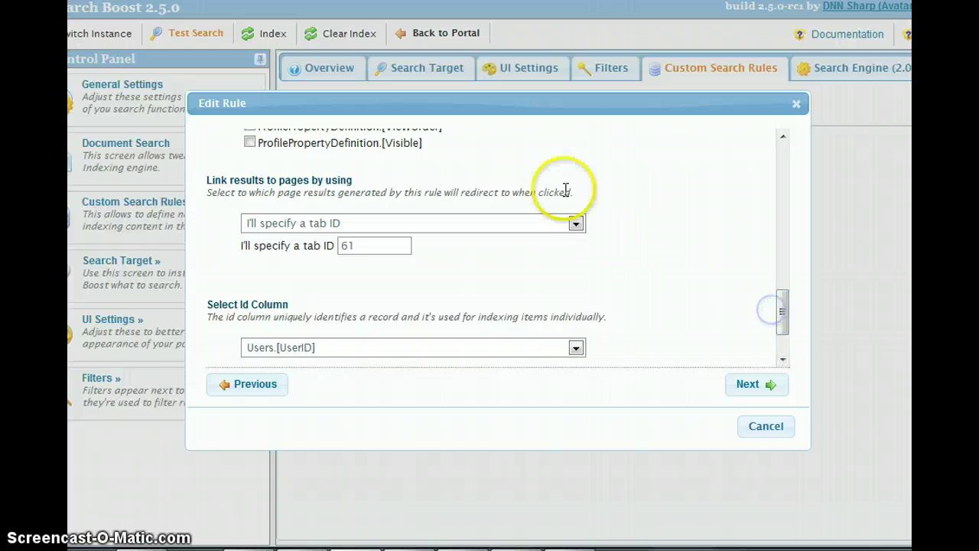
scroll(752, 360, down, 2)
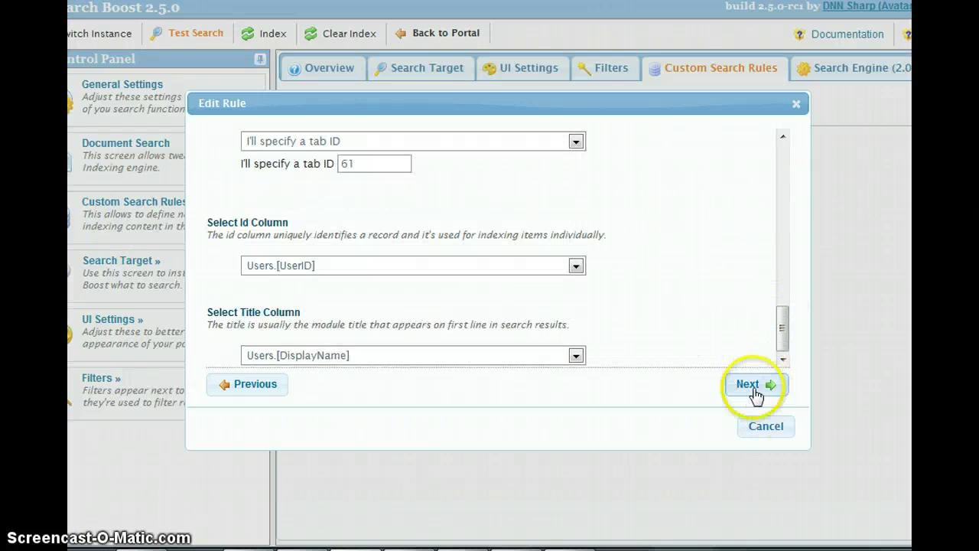
Set the description column of the Users rule to UserProfile.[PropertyValue] and save the rule
click(769, 389)
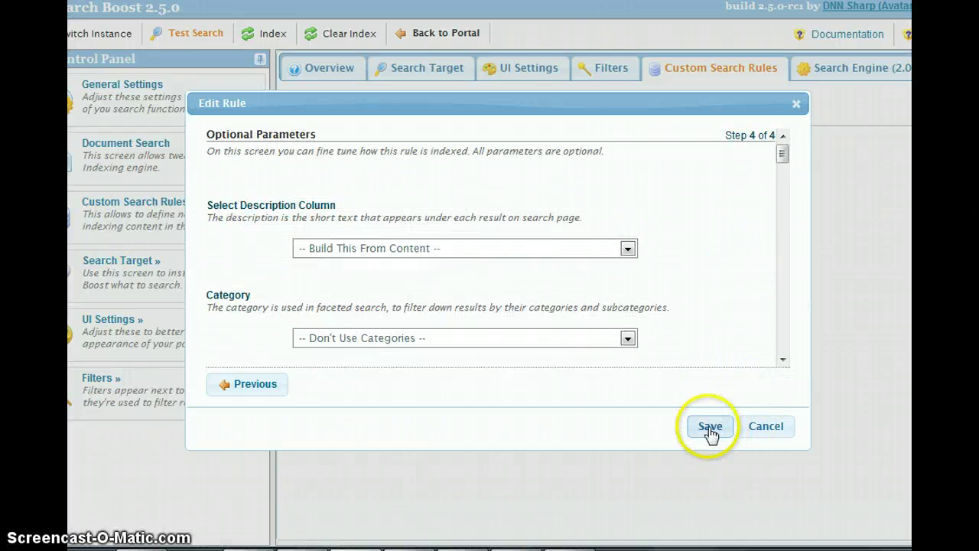
click(401, 252)
scroll(428, 388, down, 5)
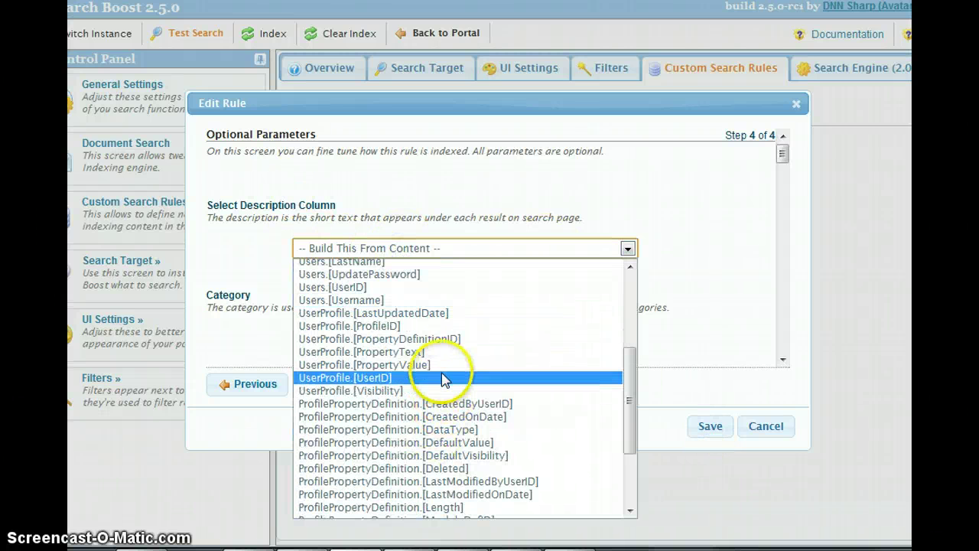
click(449, 366)
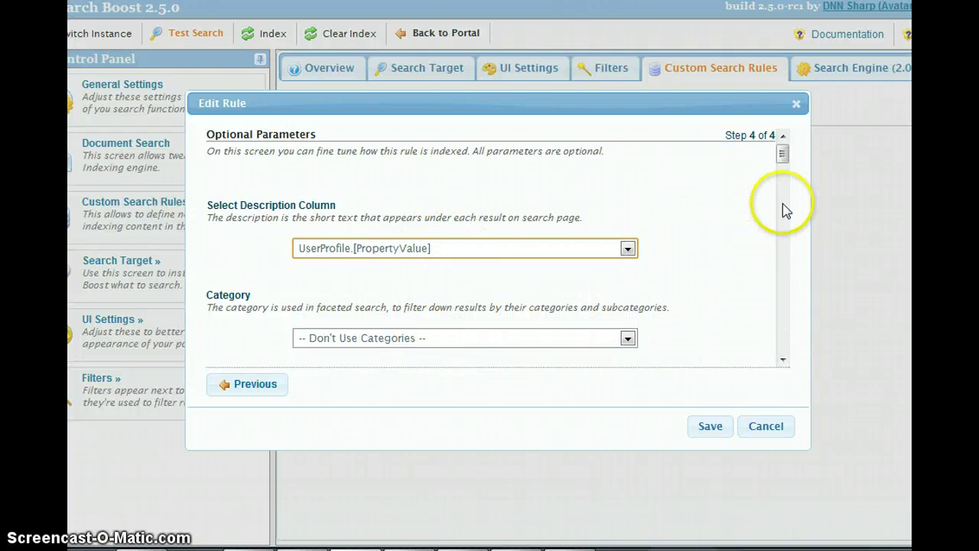
click(710, 426)
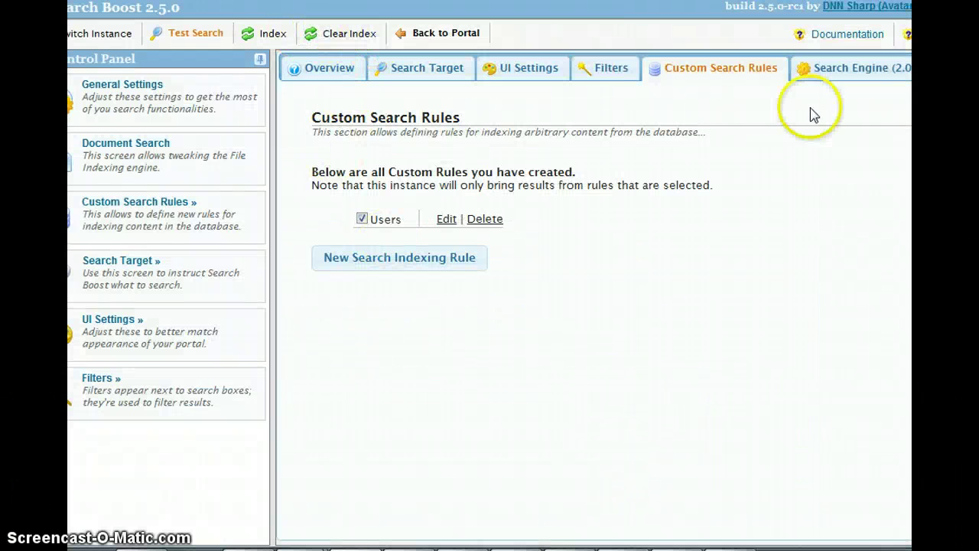
Look through the Search Engine (2.0) settings and the profile fields of the sample user account
click(838, 72)
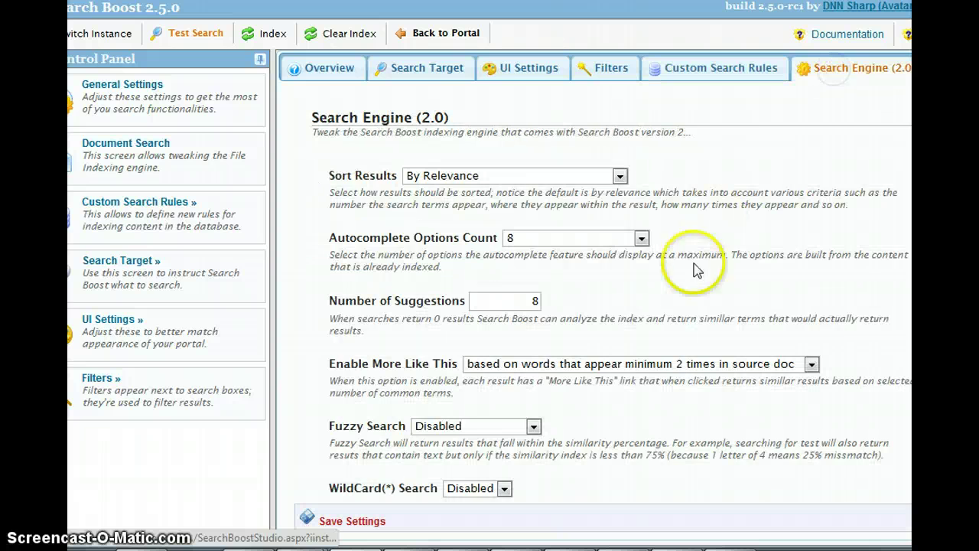
scroll(427, 339, down, 6)
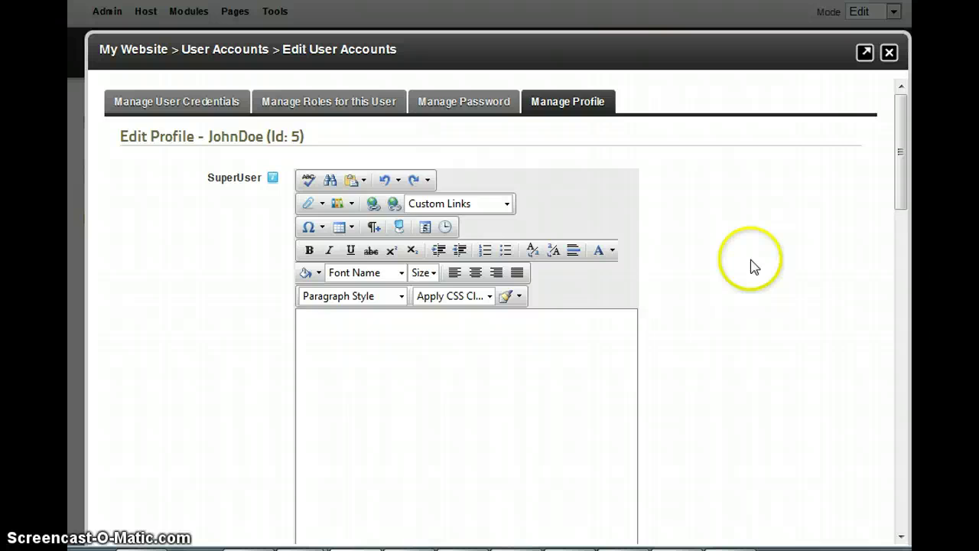
scroll(749, 265, down, 10)
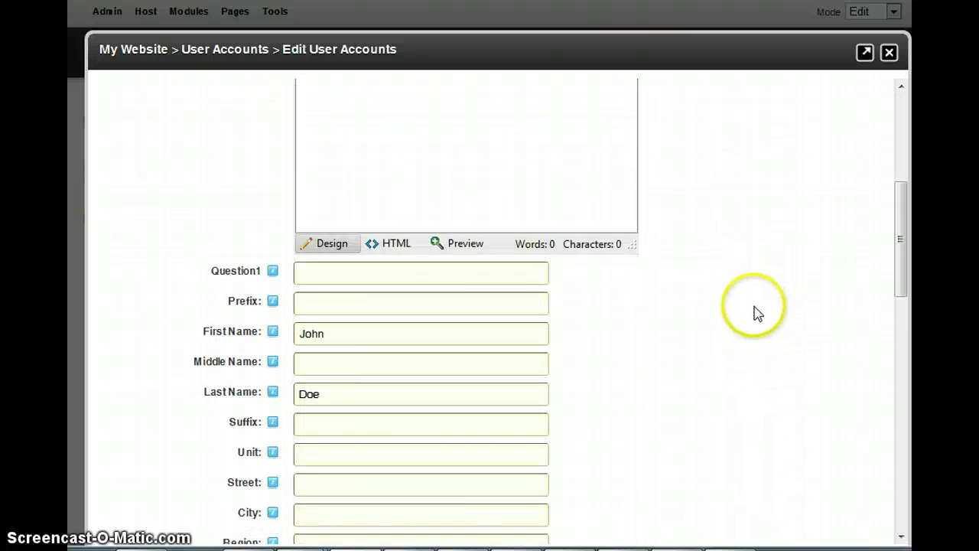
scroll(696, 294, down, 3)
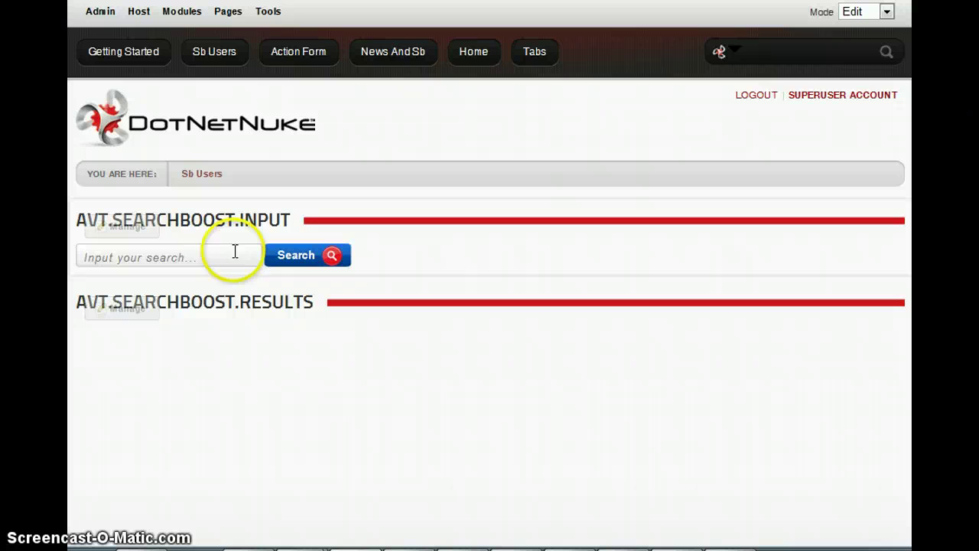
Search for Aliquam on the Sb Users page and examine the description text of the matching user
click(234, 250)
text(Aliquam)
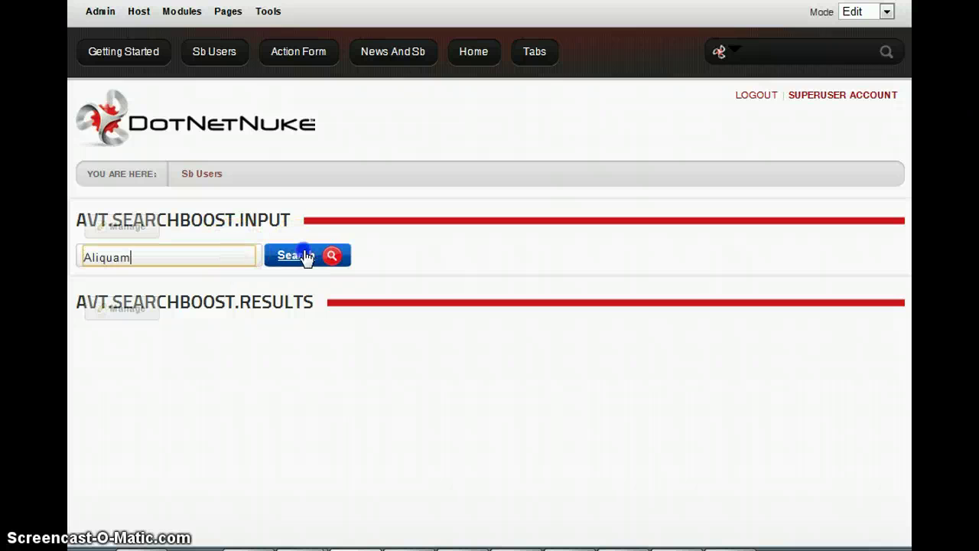
click(313, 262)
scroll(337, 340, down, 2)
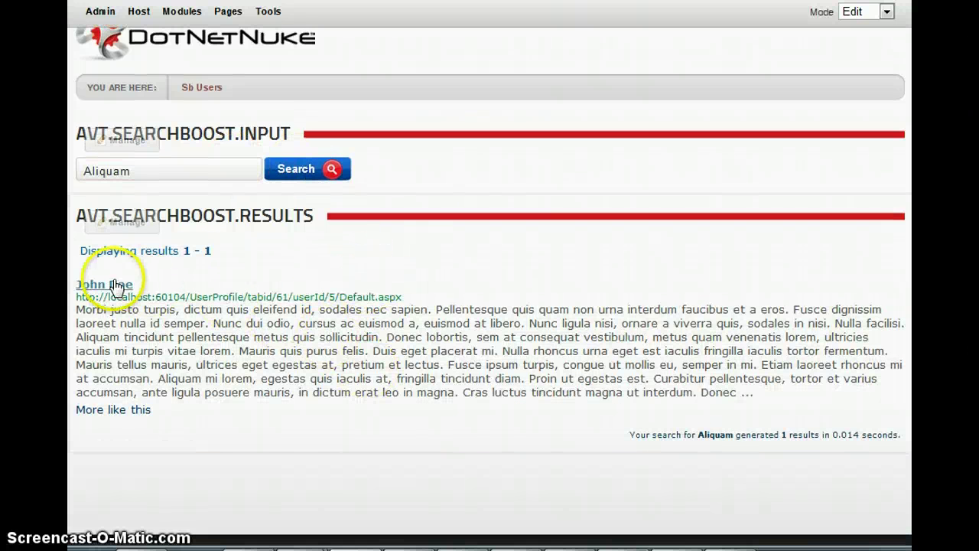
drag(98, 309, 393, 364)
click(390, 370)
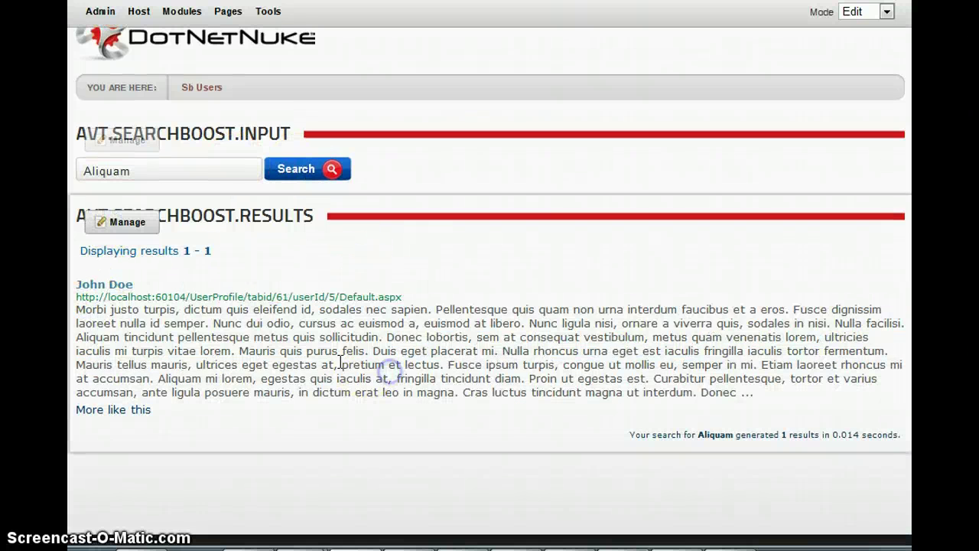
Open the matching user's profile from the search results and check the biography text
click(114, 285)
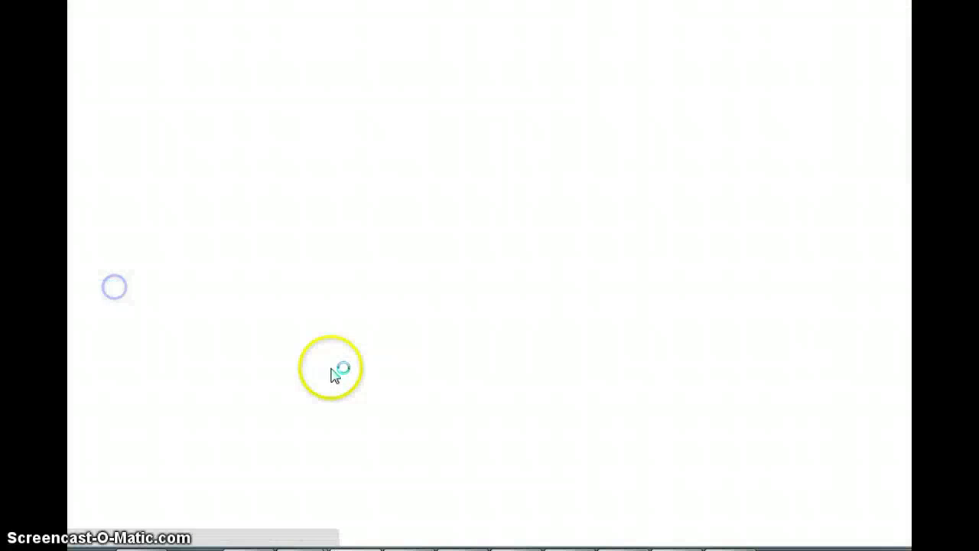
scroll(228, 397, down, 2)
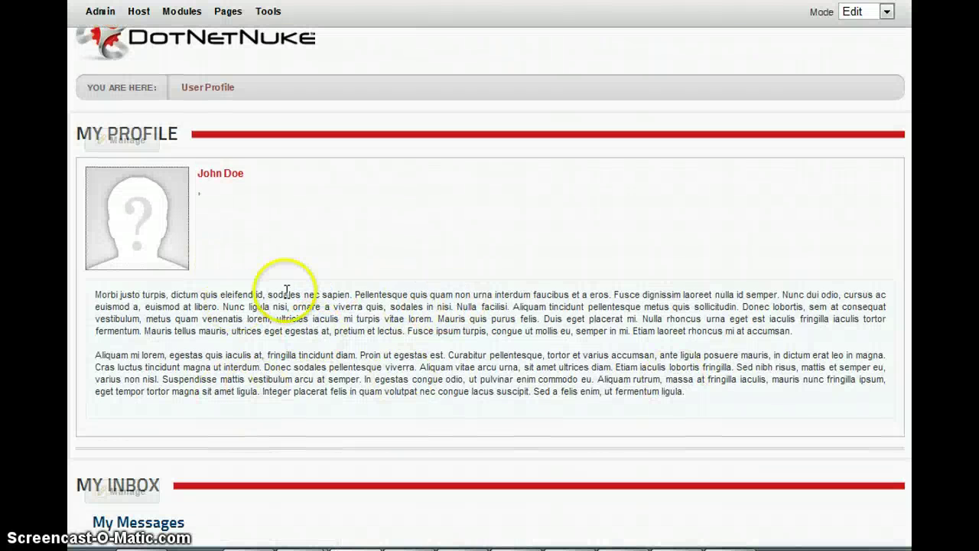
right_click(352, 179)
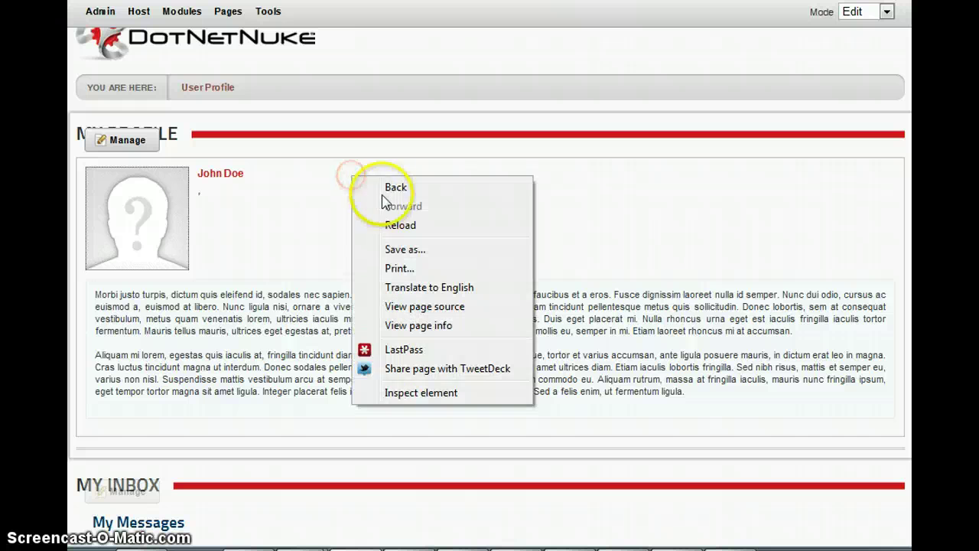
click(319, 205)
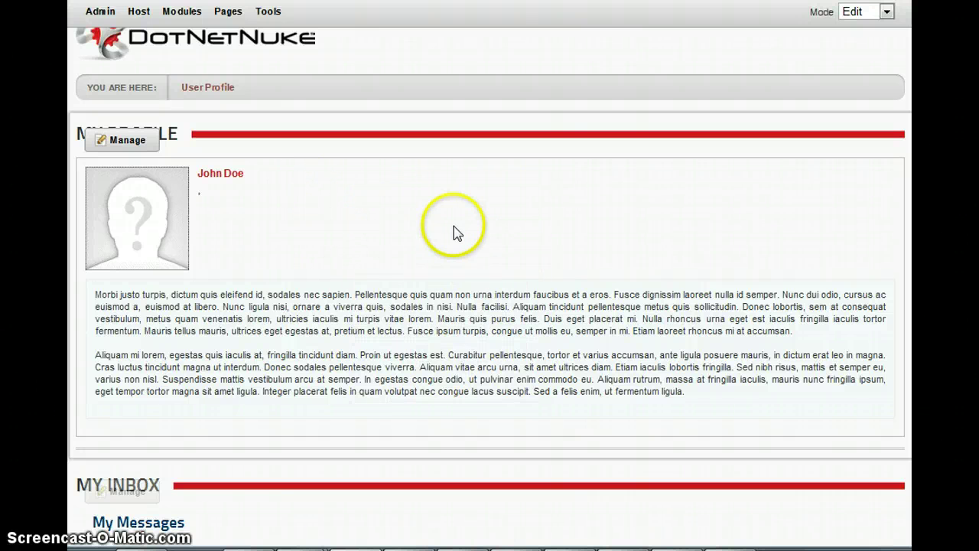